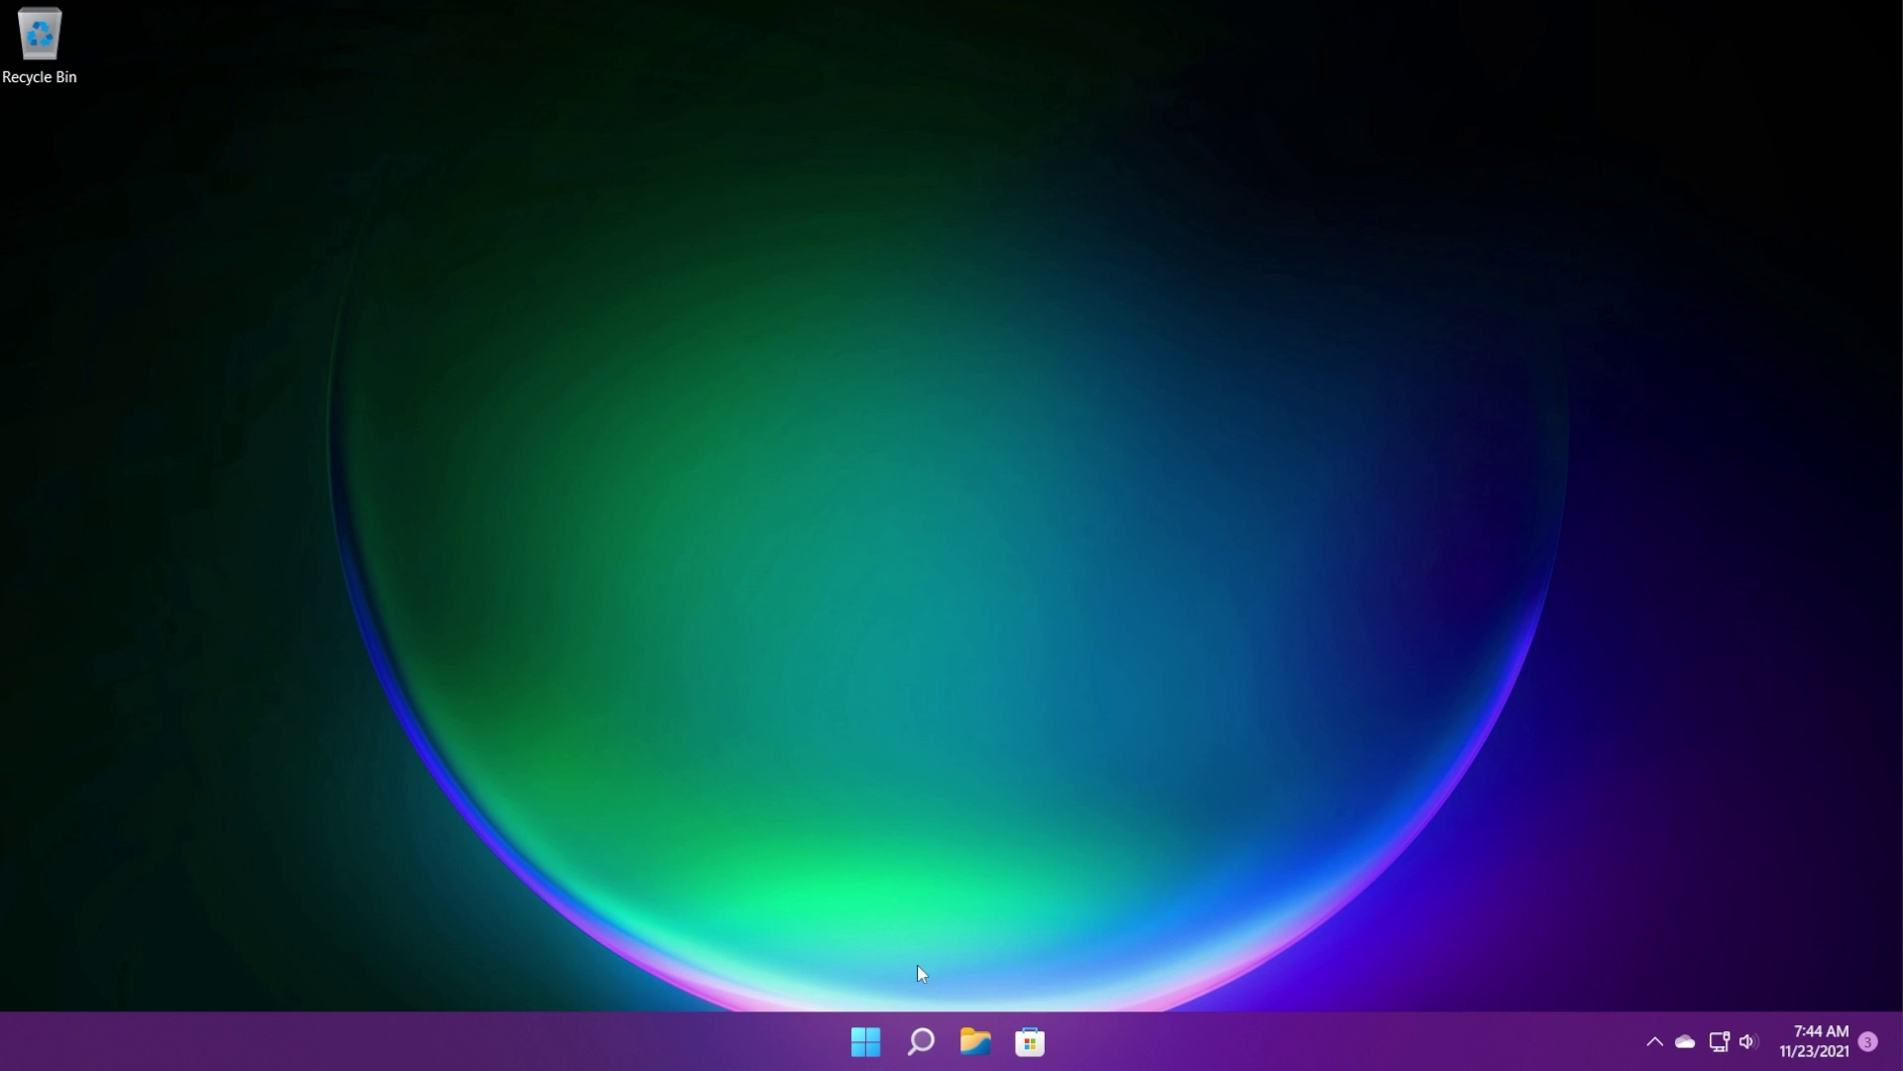
Step: Open Settings, search 'trouble', and go to Troubleshoot > Other troubleshooters
click(921, 1041)
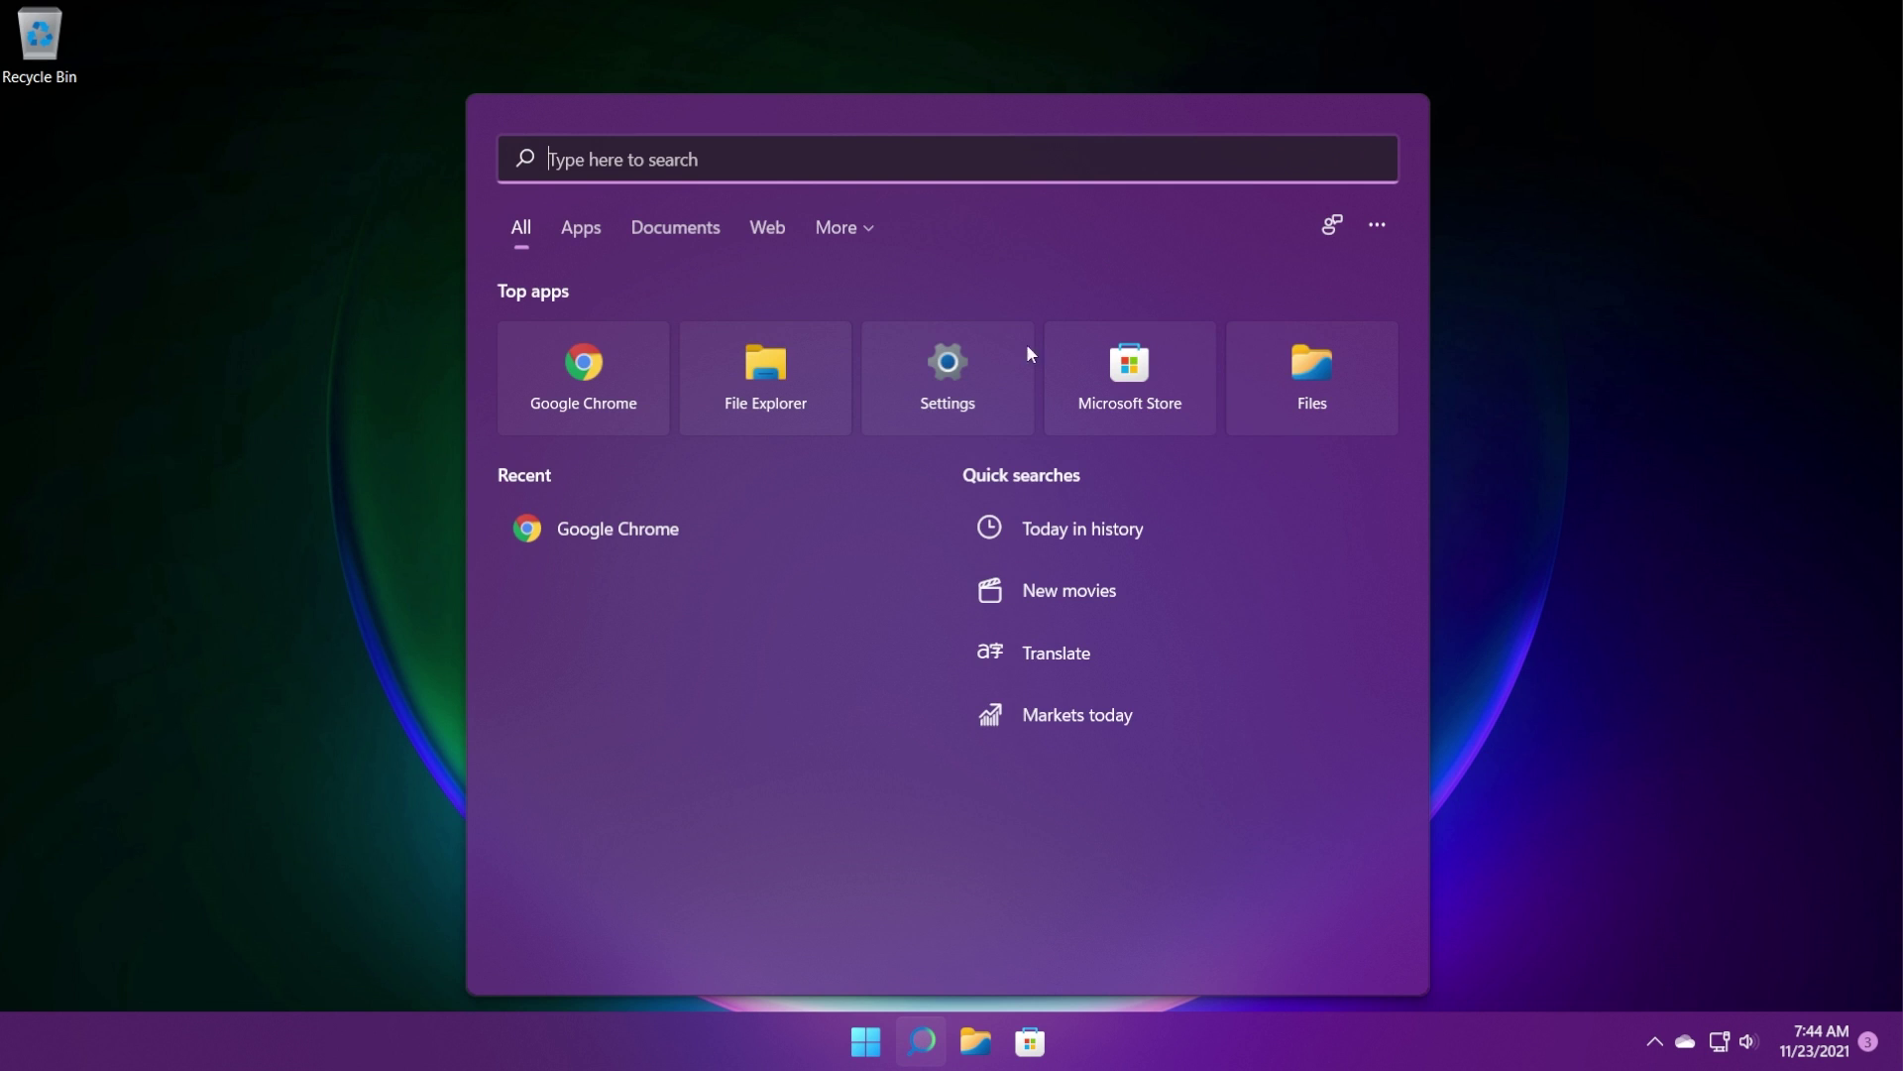
click(944, 375)
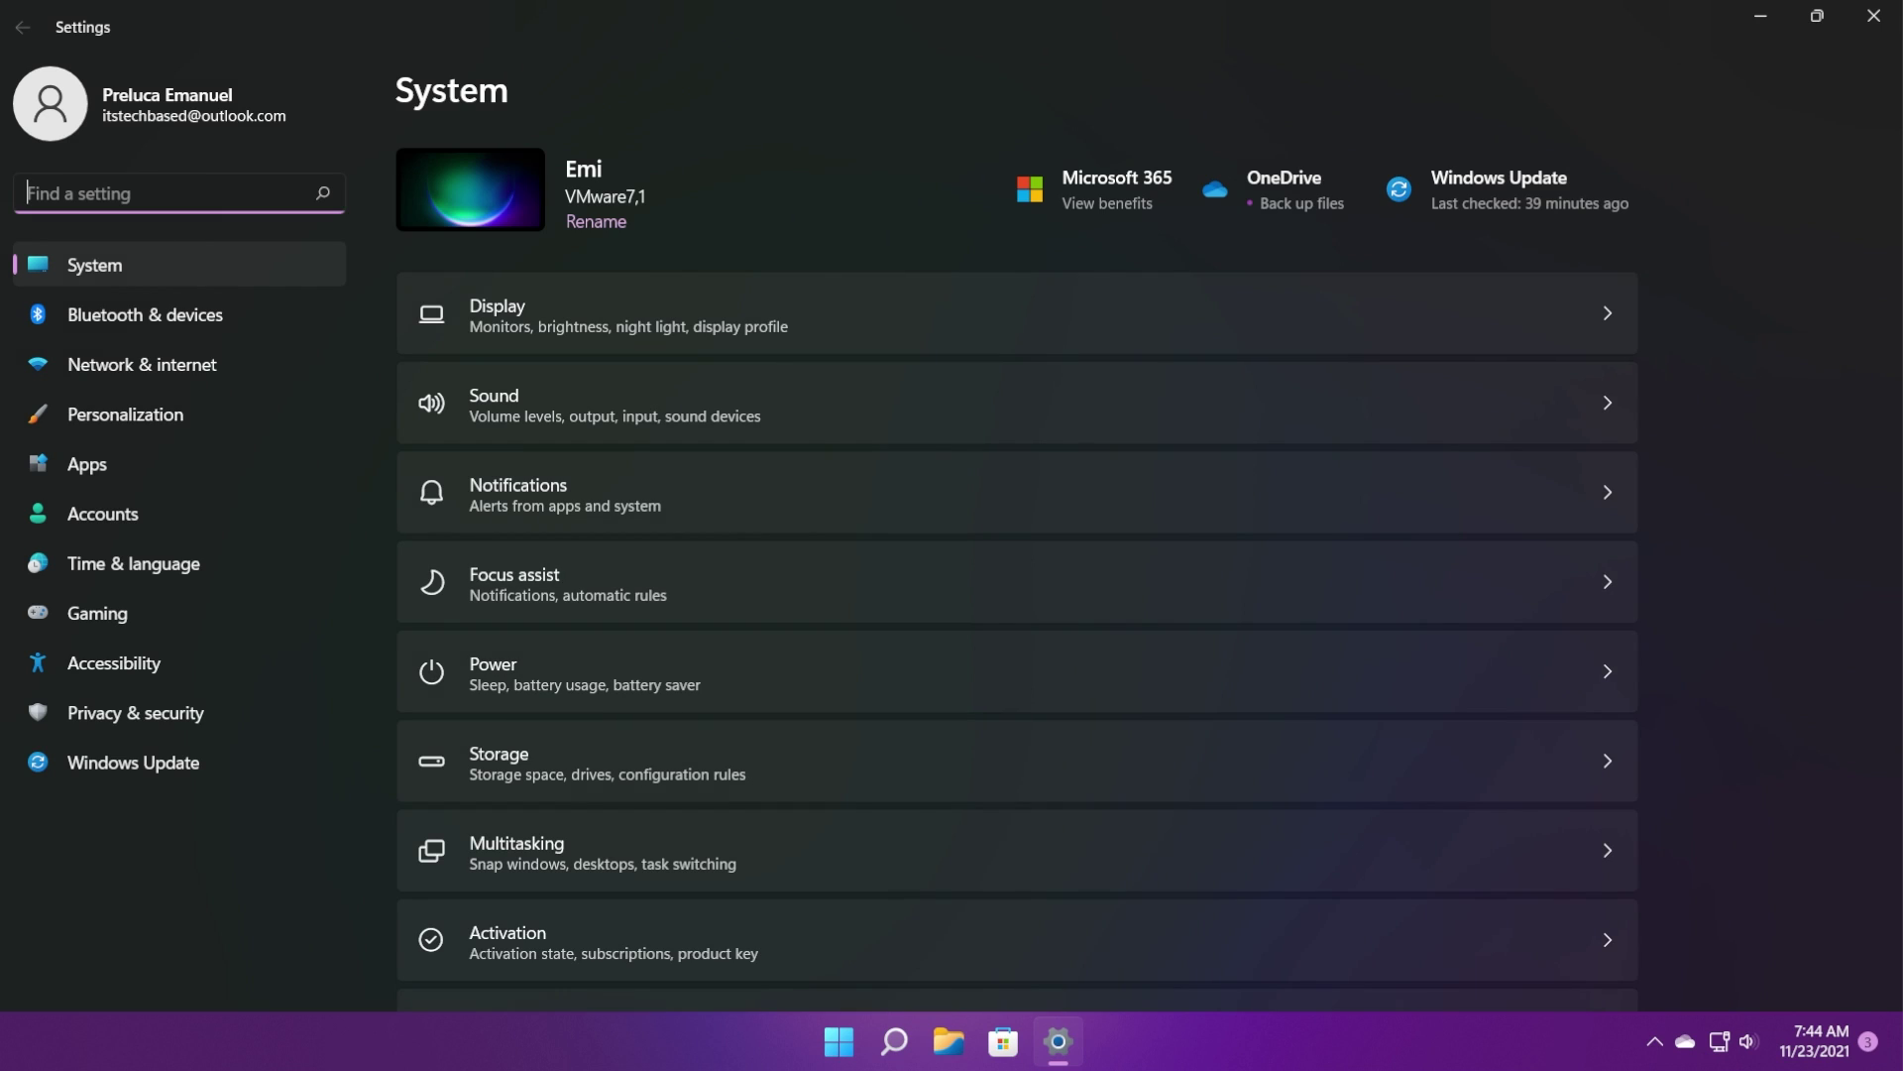
text(trouble)
click(149, 241)
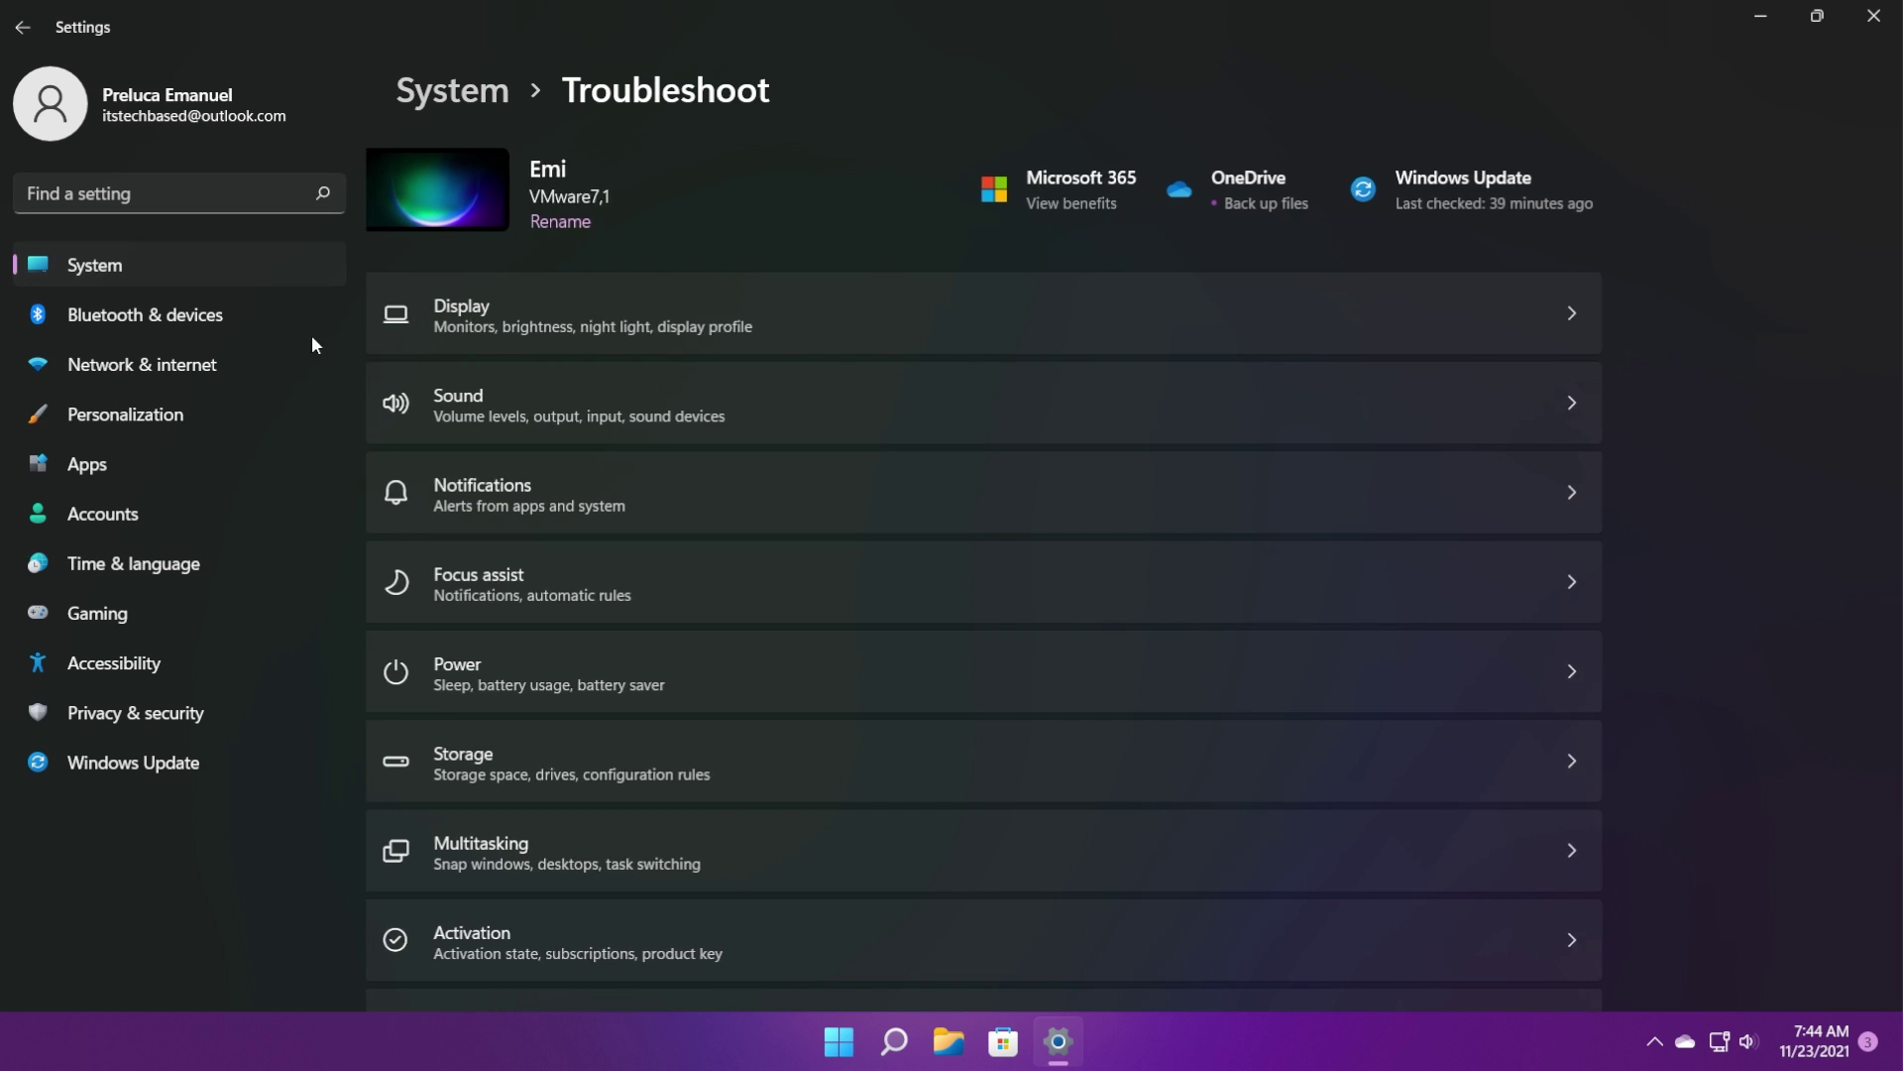
click(640, 407)
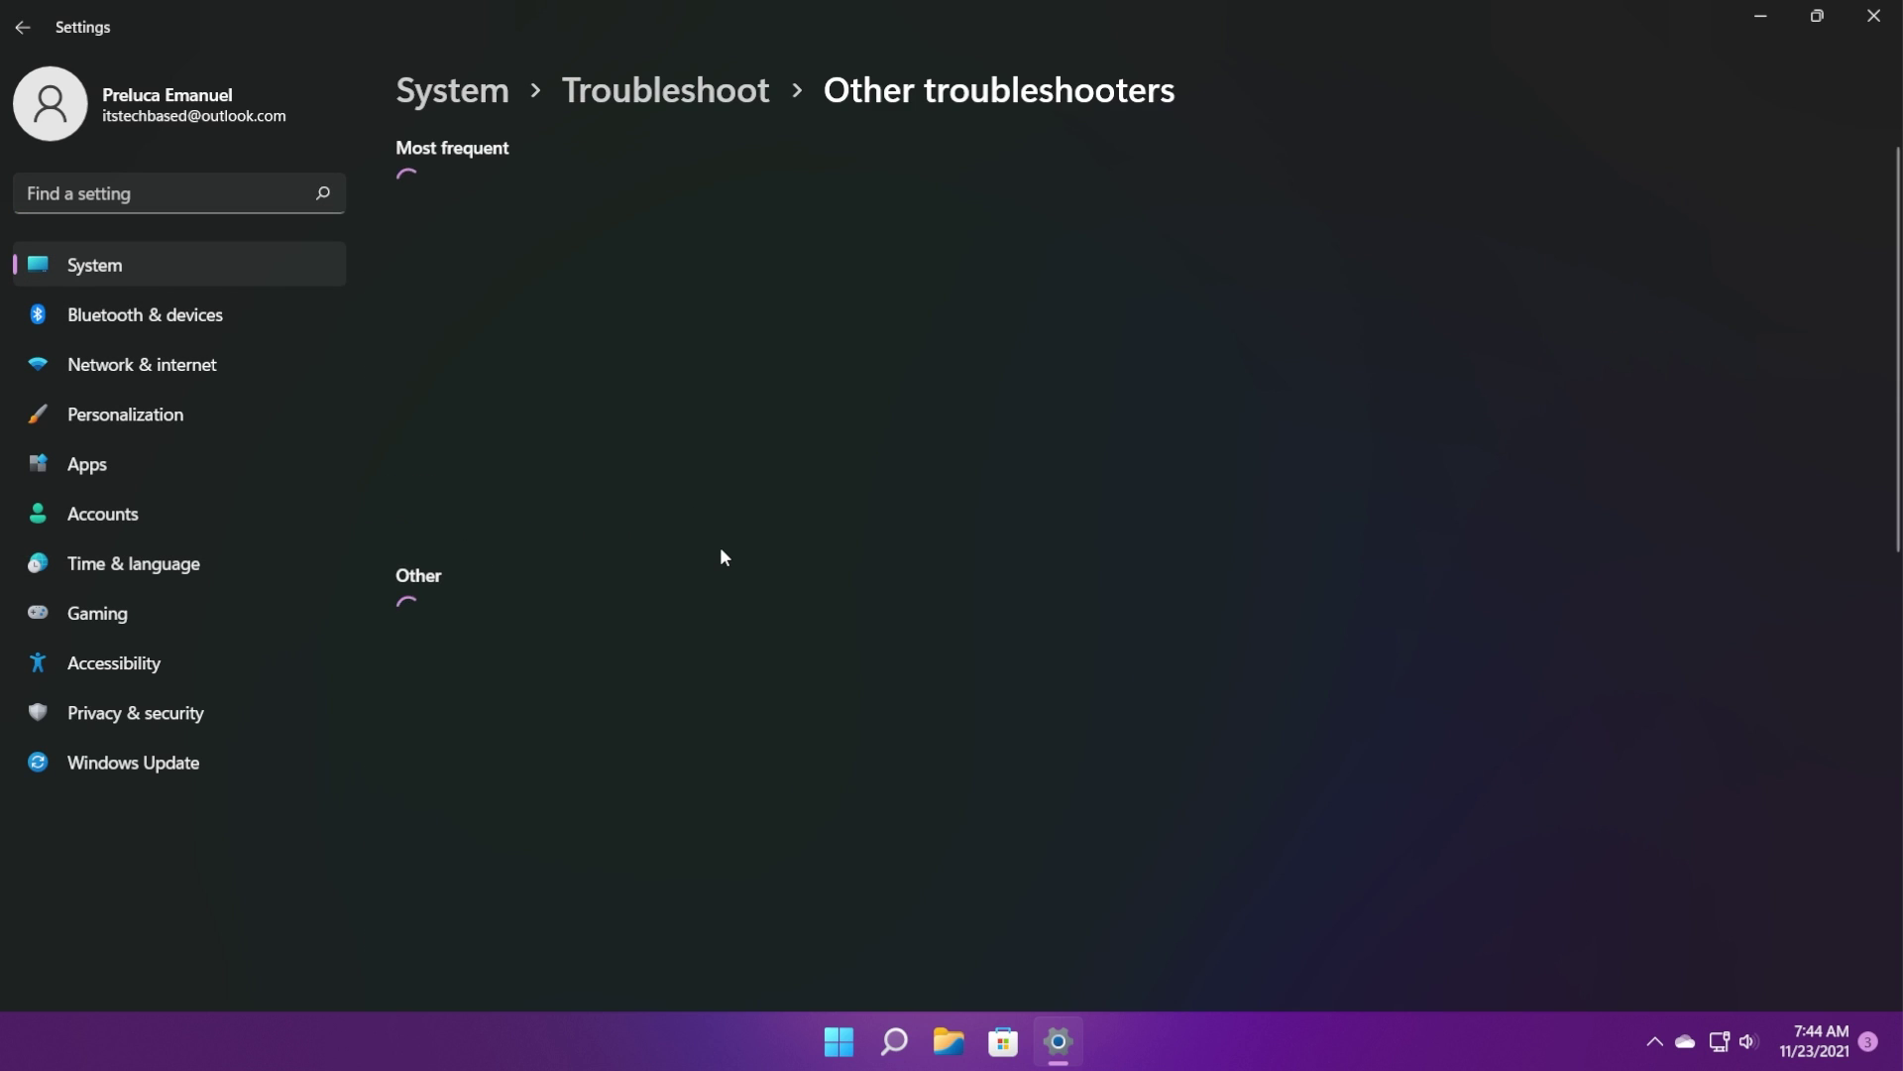
scroll(720, 557, down, 8)
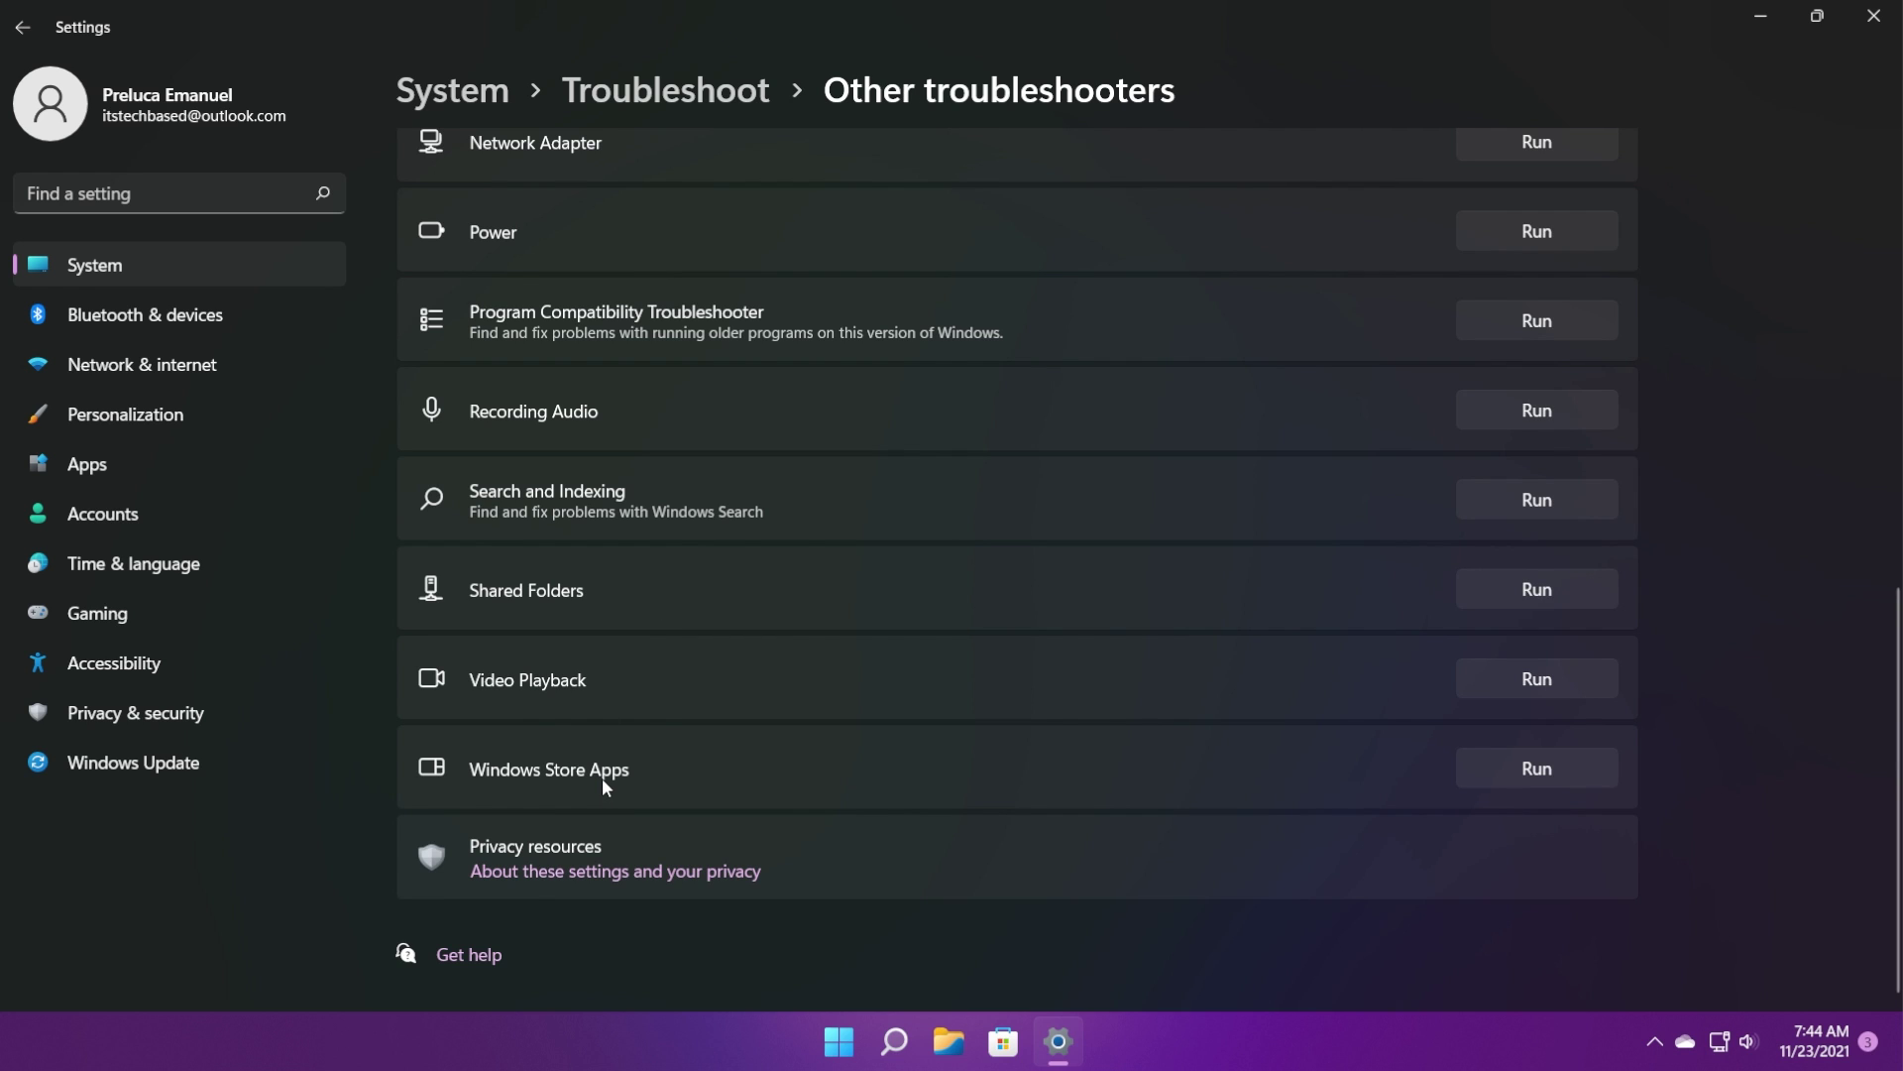
Step: Run the Windows Store Apps troubleshooter and continue past its 'Reset an app' advice
click(1513, 776)
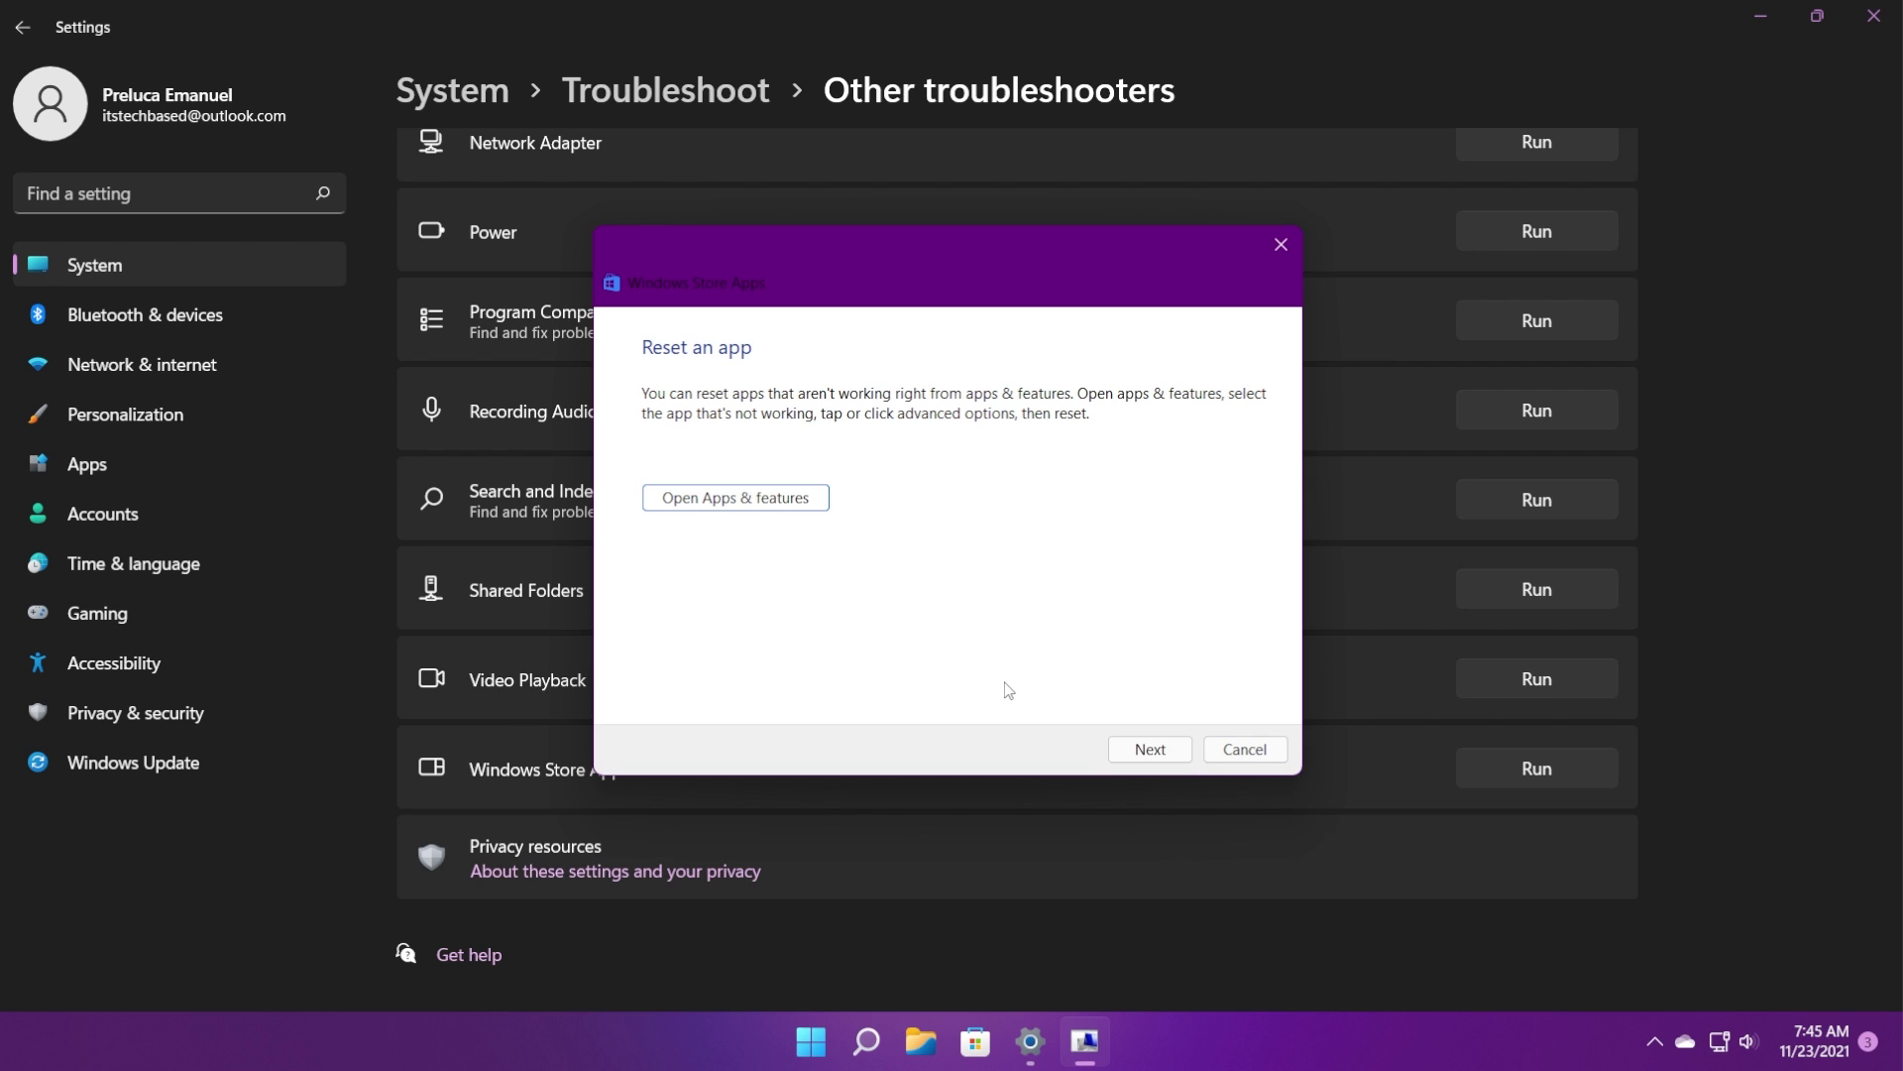
click(1148, 750)
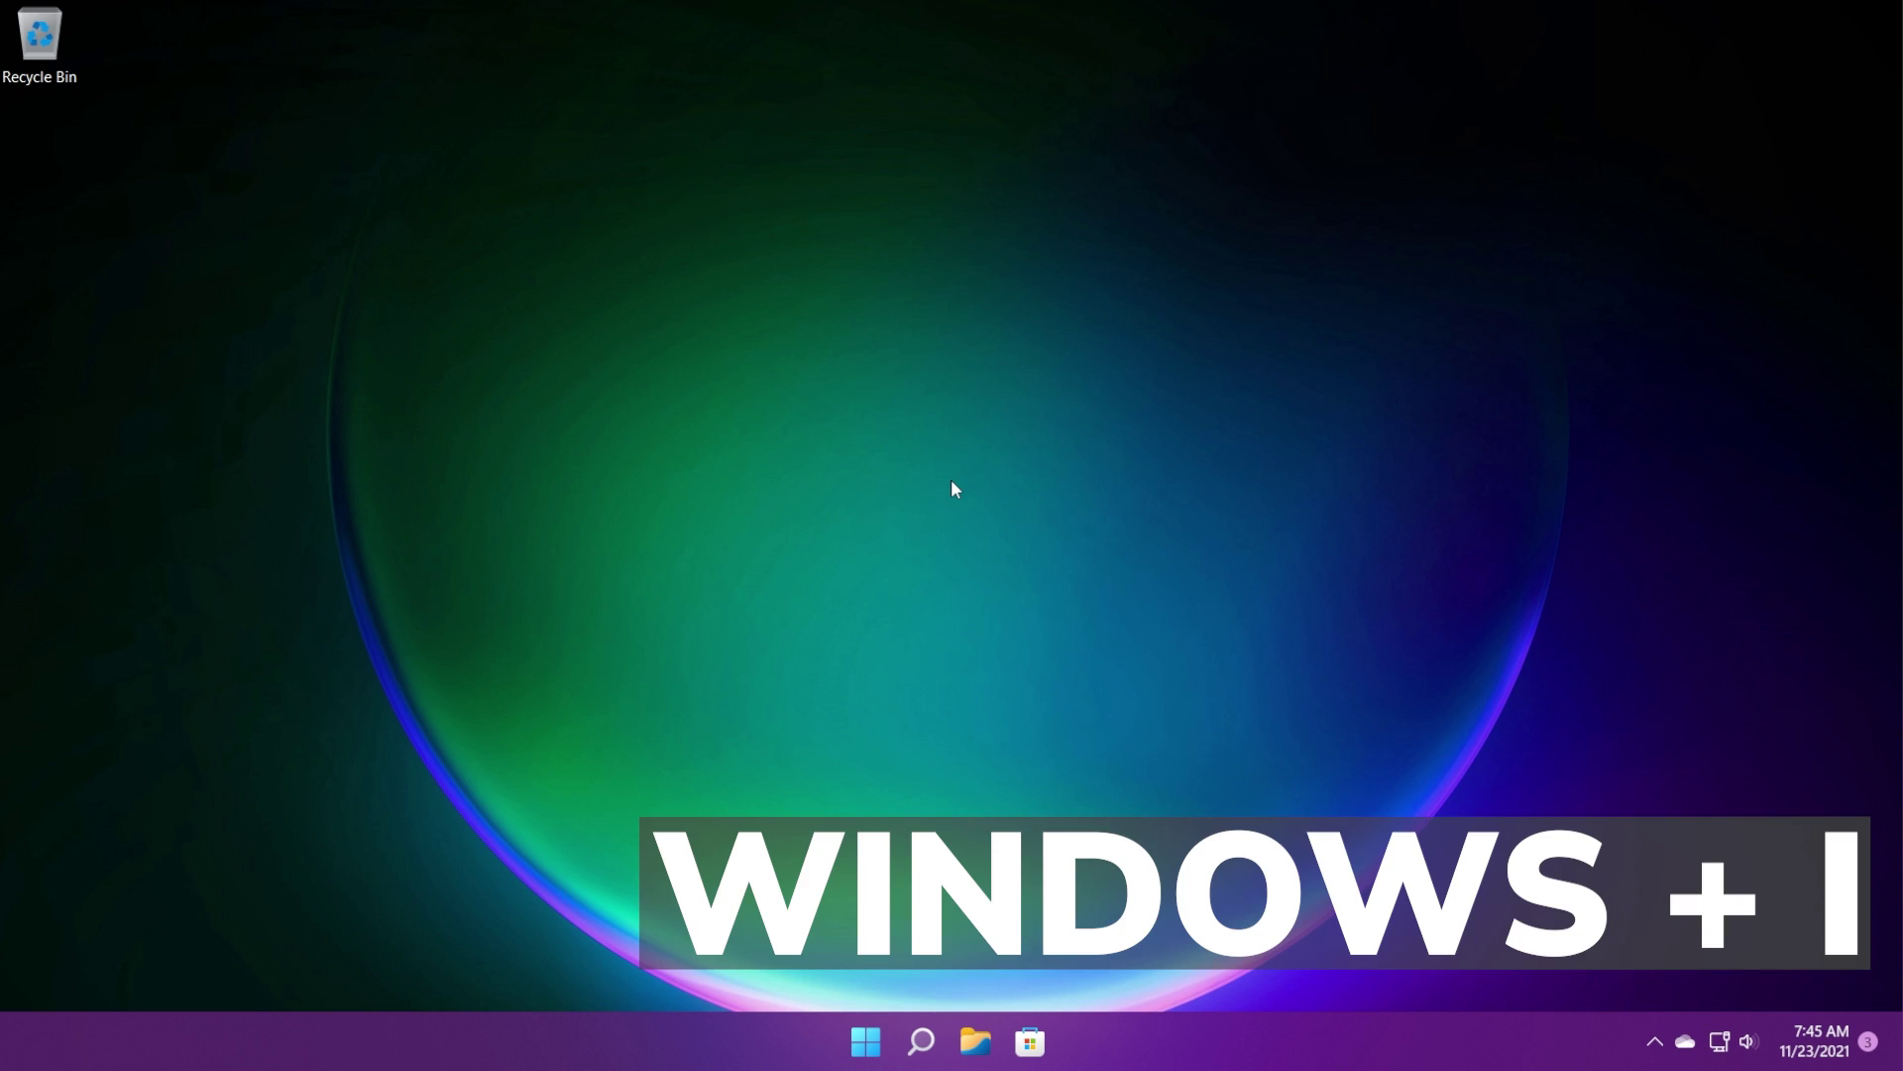
Step: Open Microsoft Store's Advanced options under Apps > Apps & features, filtering the list by 'store'
key(super+i)
click(161, 461)
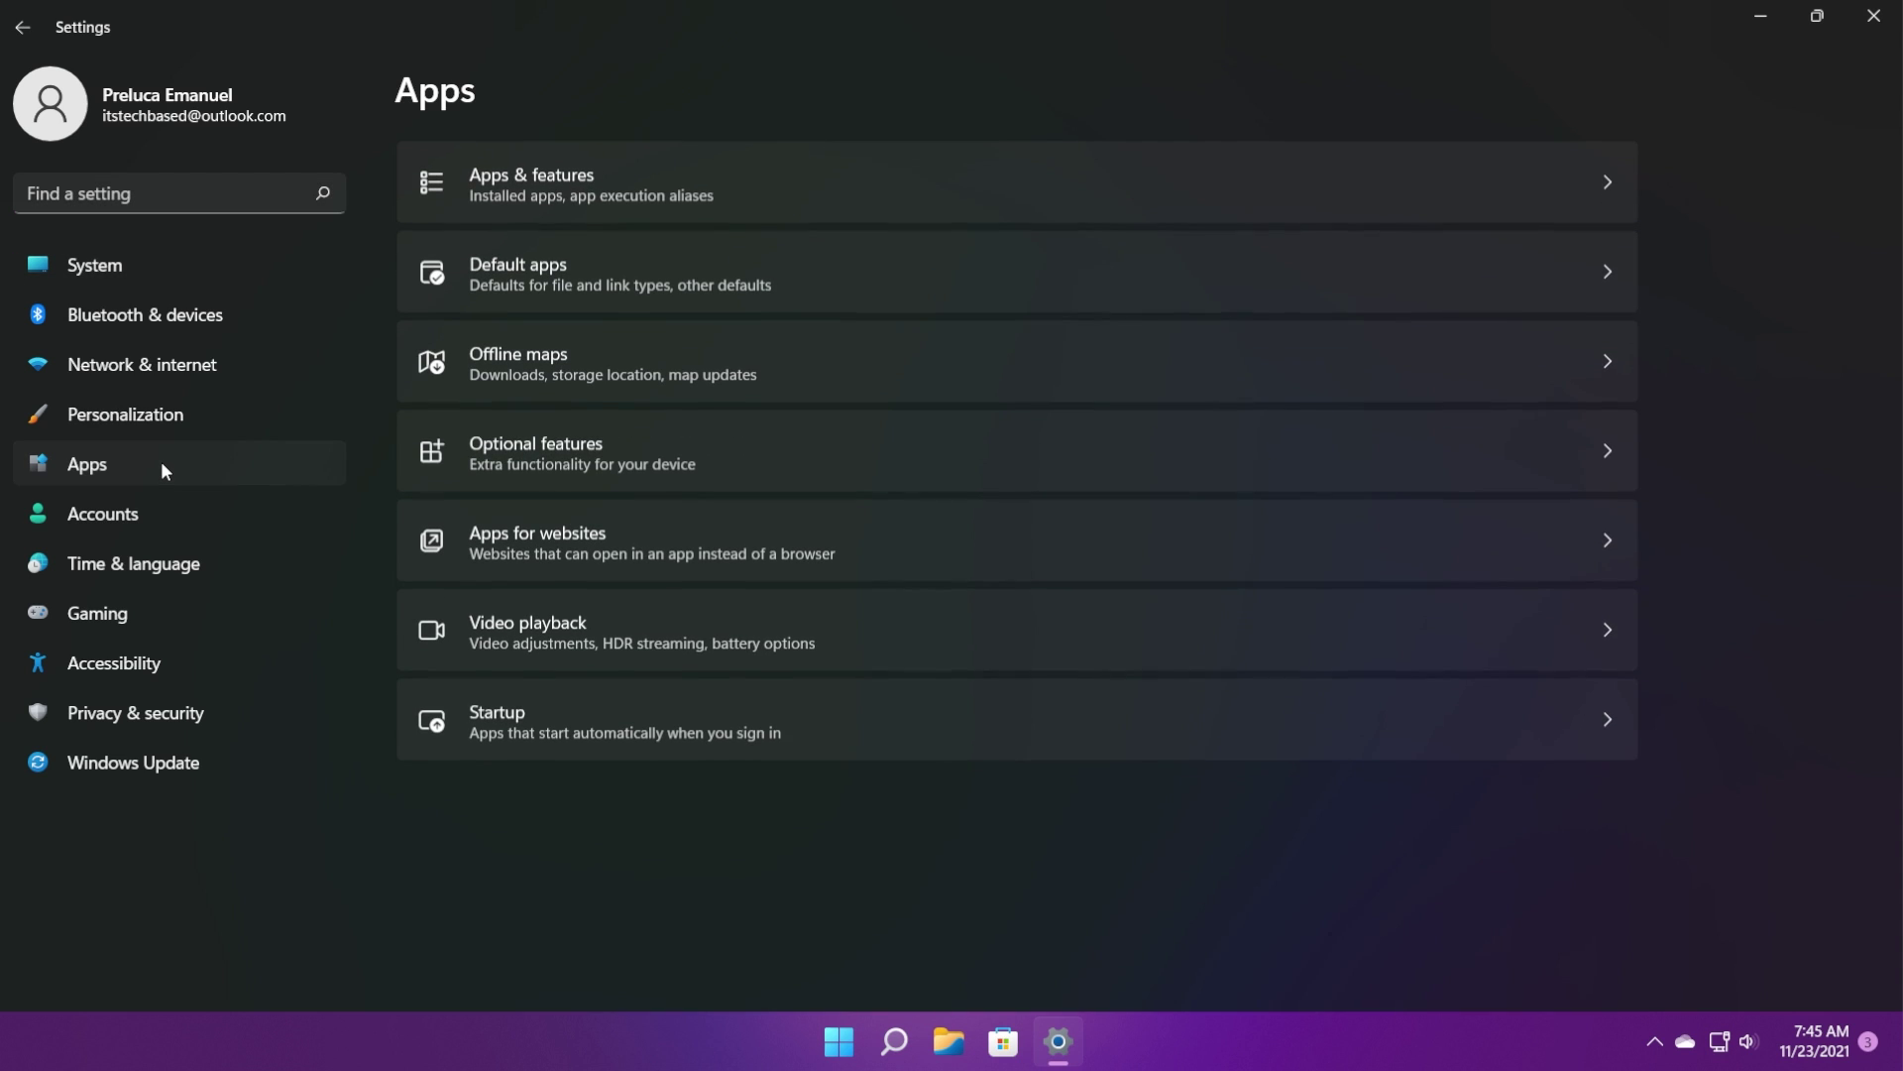
click(769, 179)
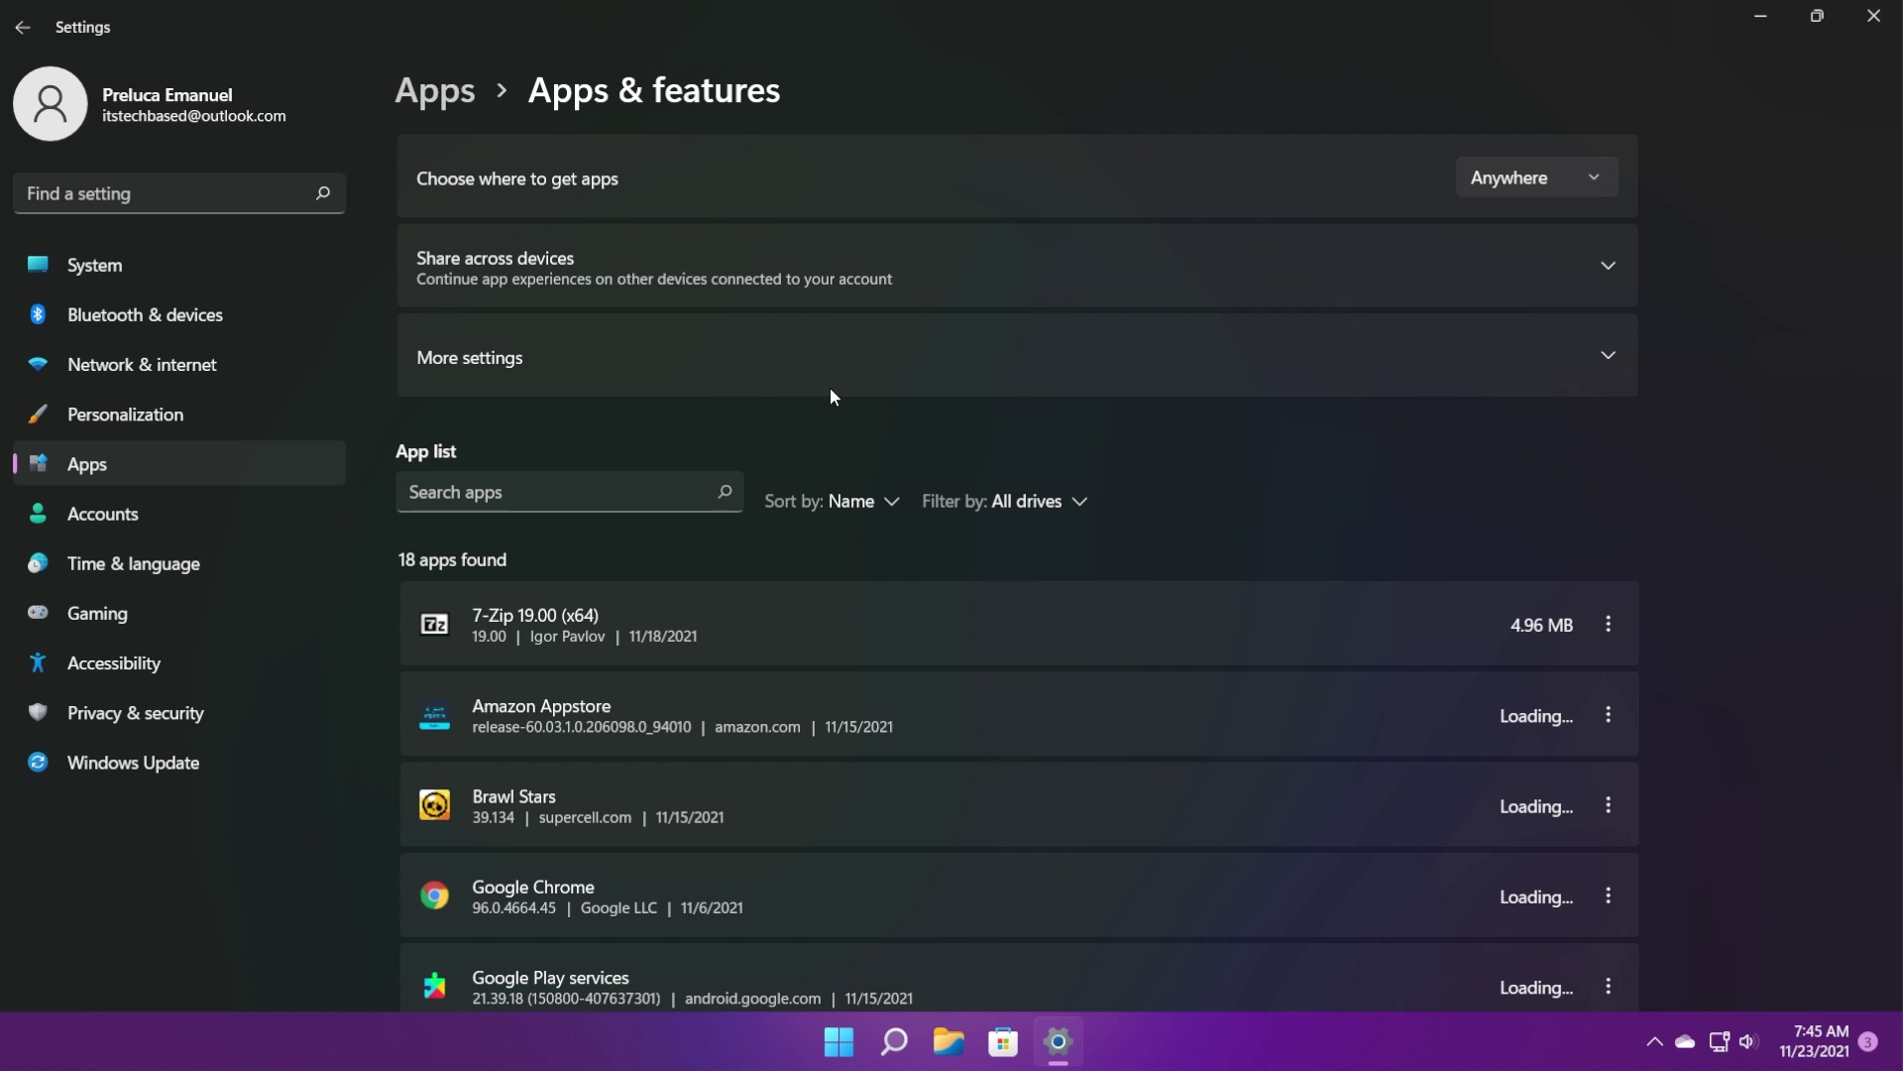
click(555, 491)
text(store)
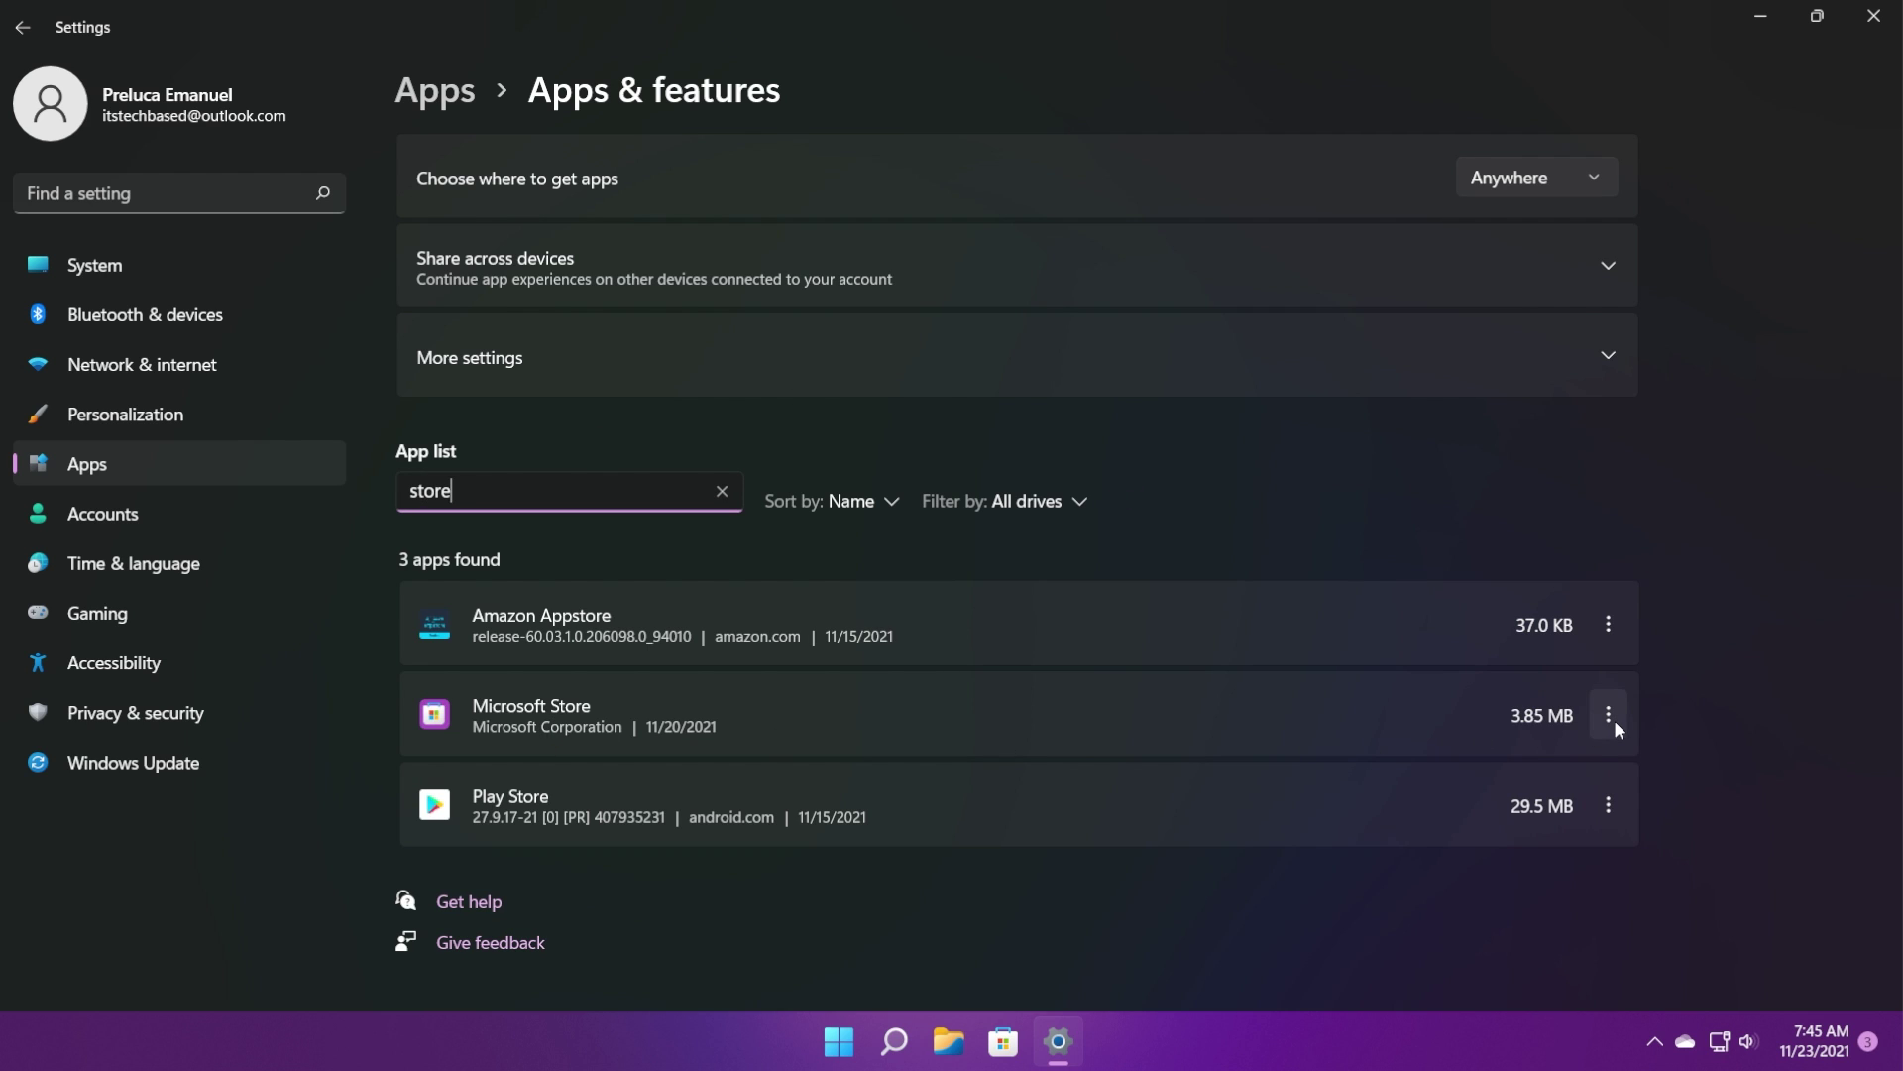
click(1612, 722)
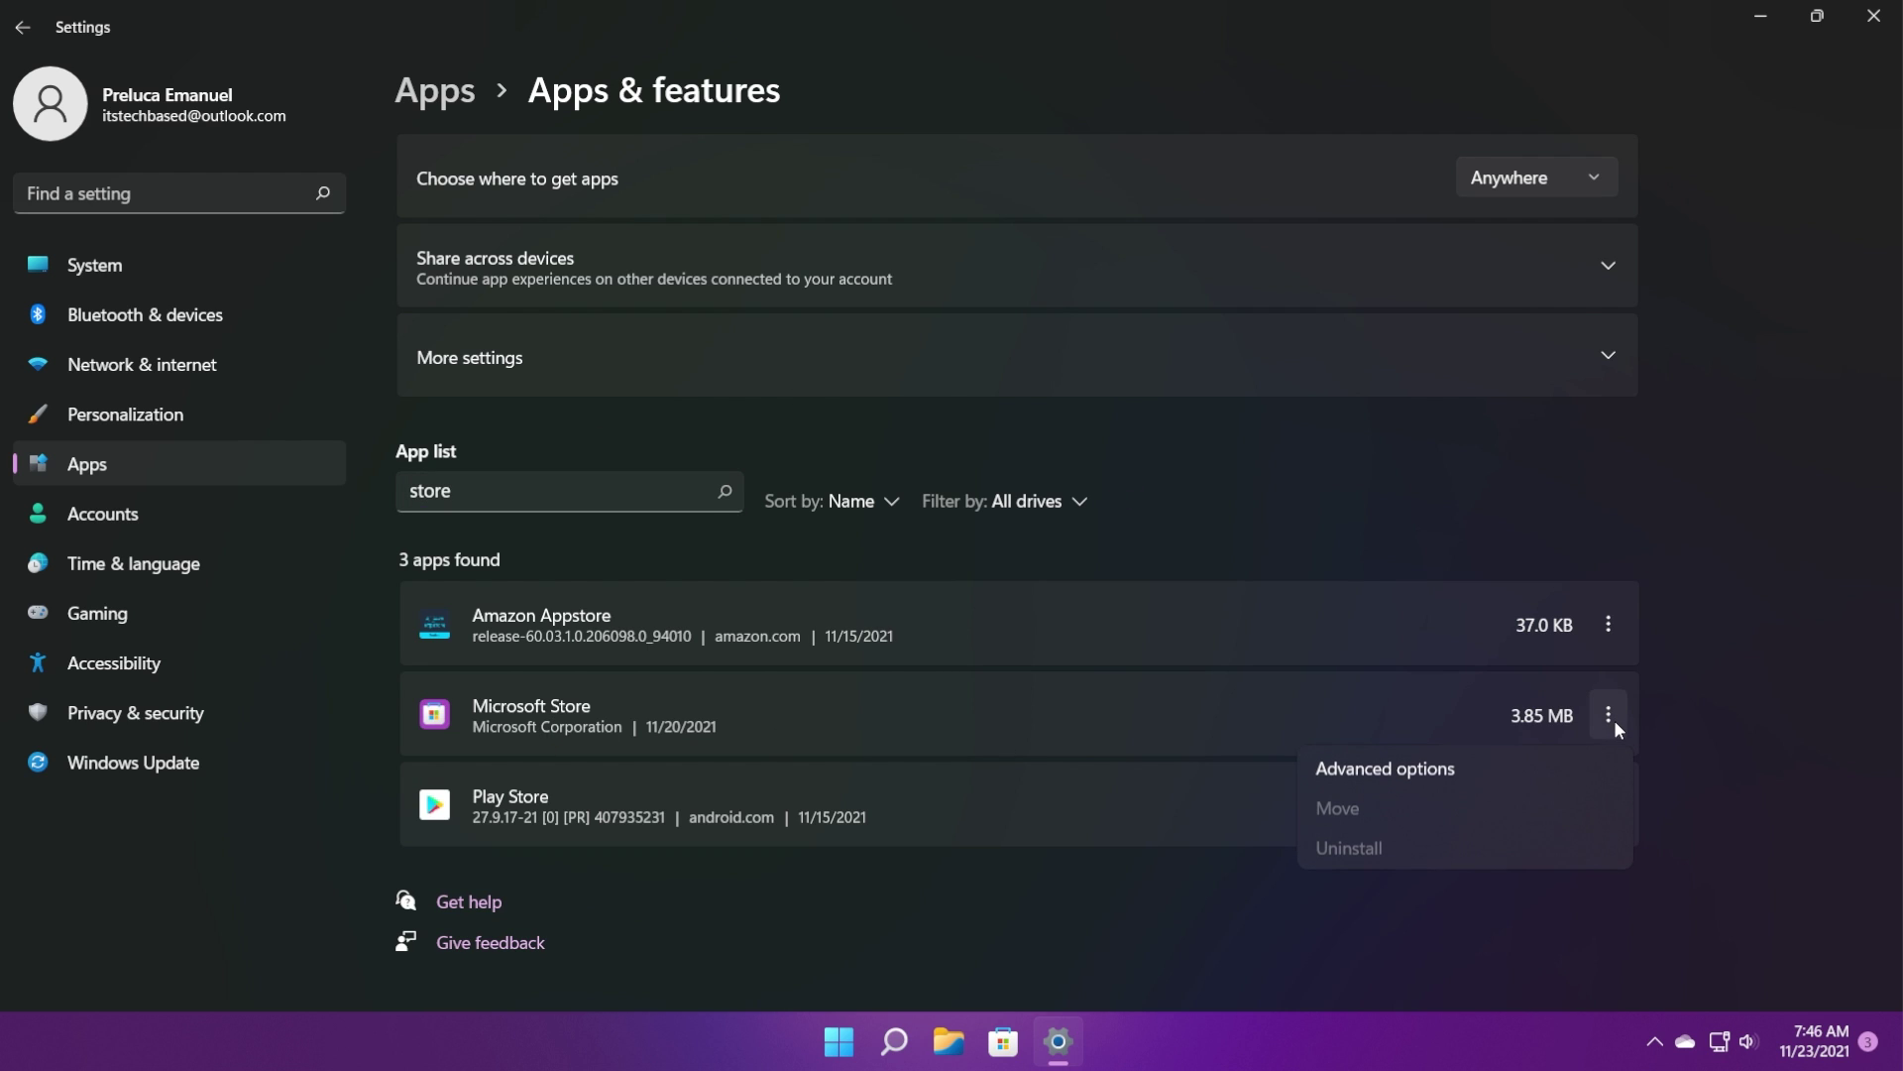
click(1448, 771)
Step: Terminate, repair, then reset the Microsoft Store app, confirming the reset
scroll(827, 586, down, 8)
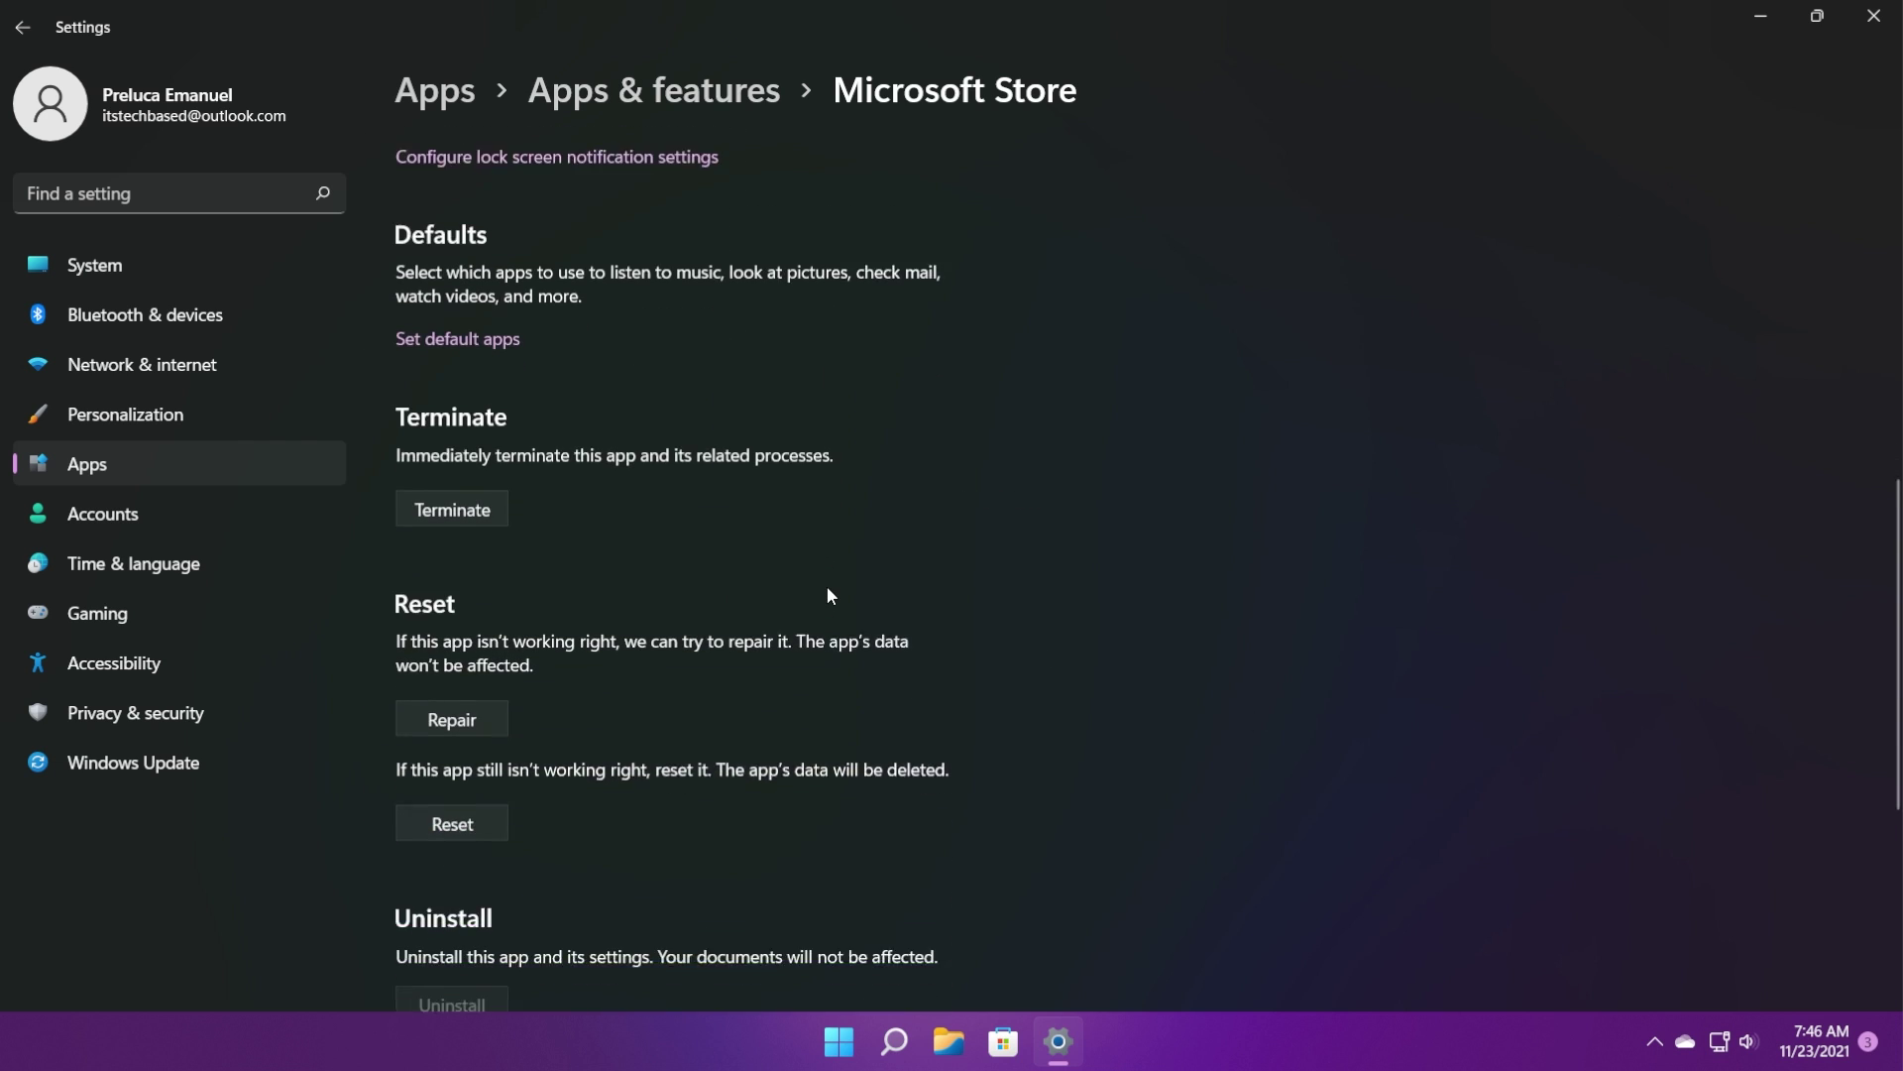
click(452, 458)
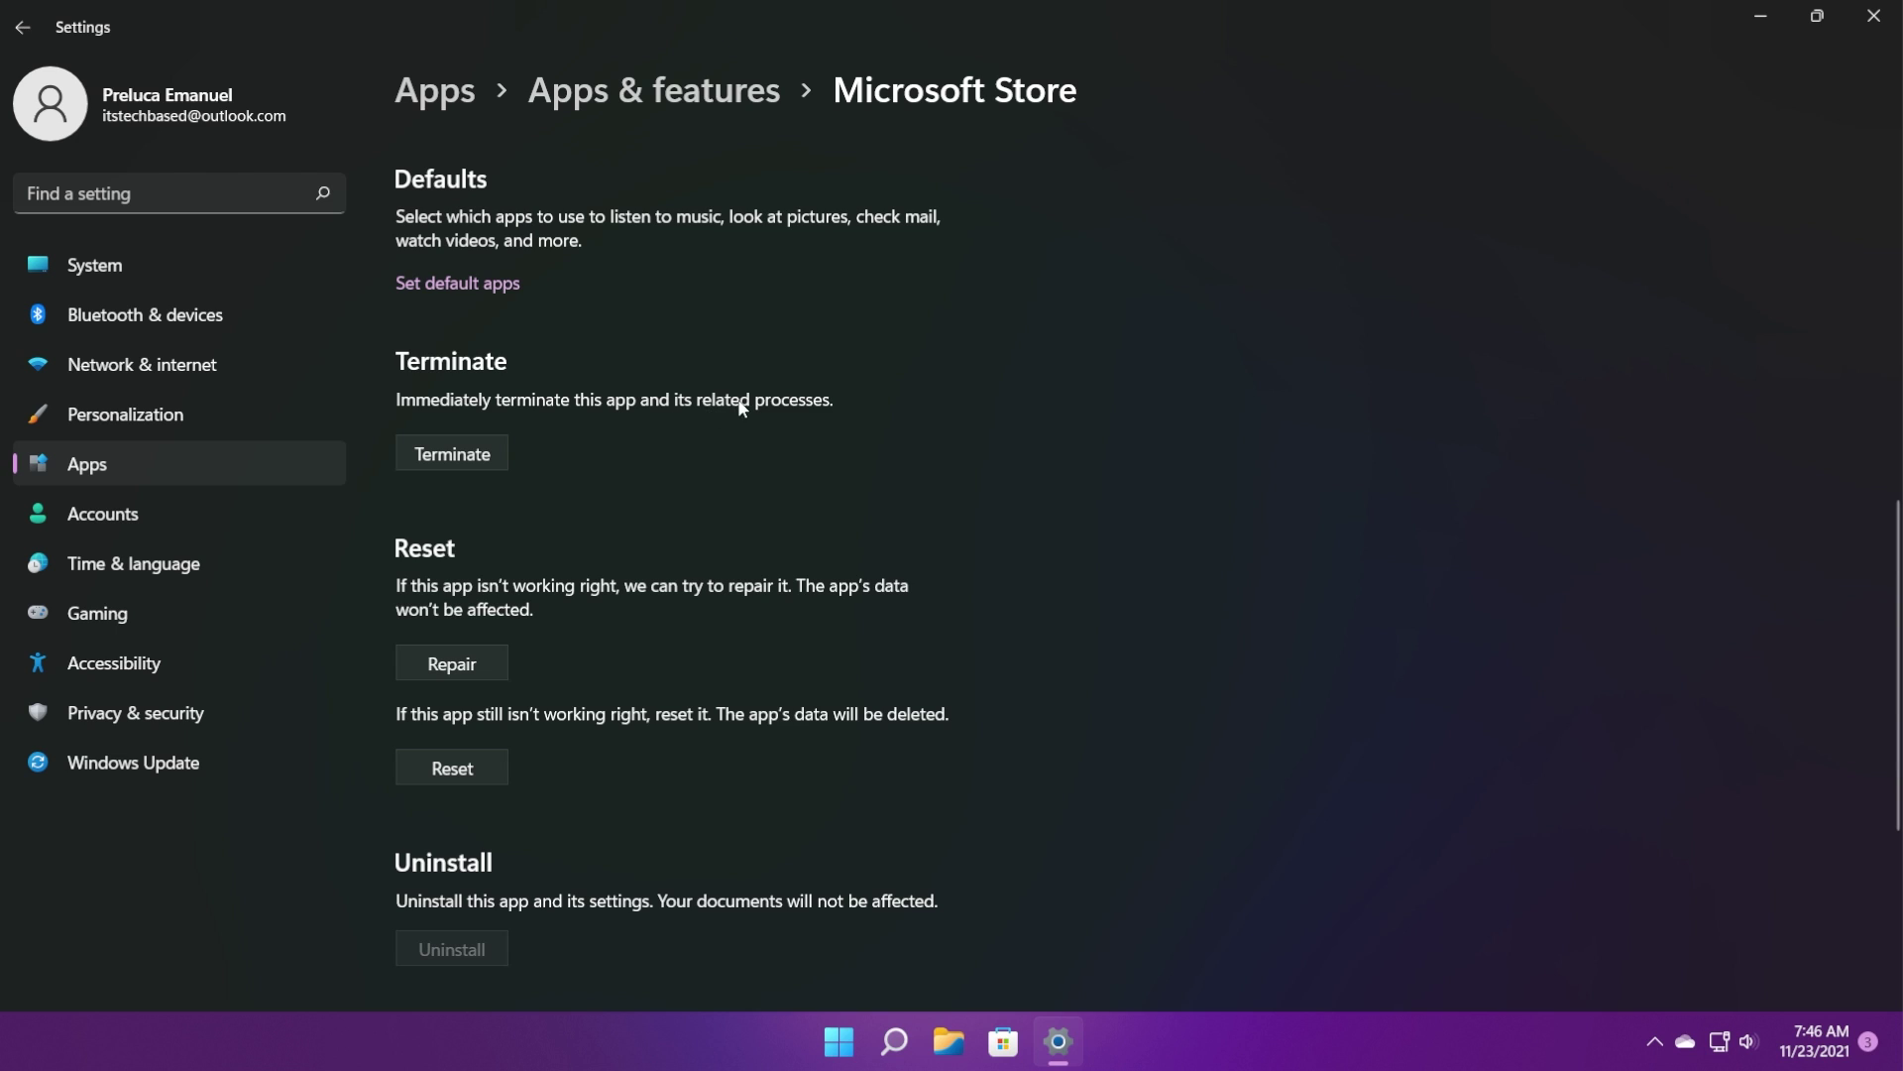
click(473, 673)
click(444, 770)
click(535, 704)
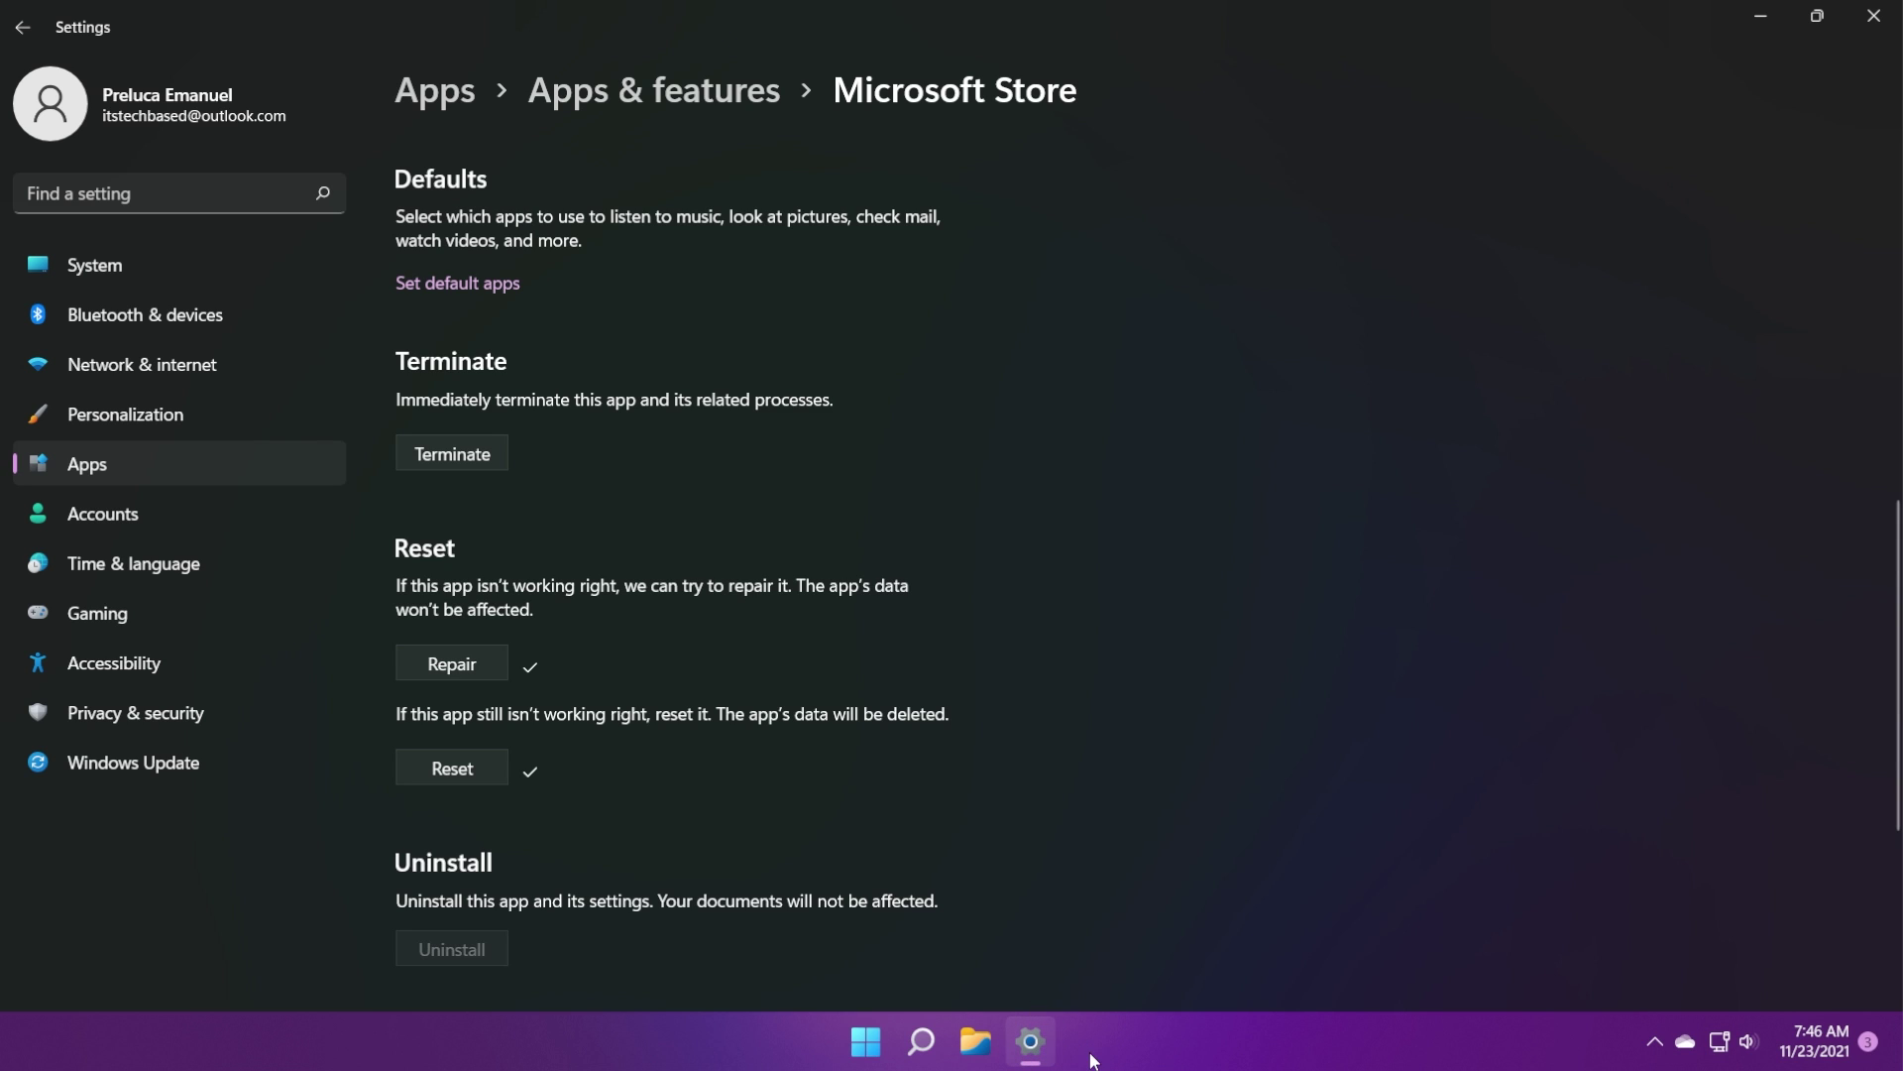
Step: Pin Microsoft Store to the taskbar from a 'store' search, then close Settings
click(920, 1043)
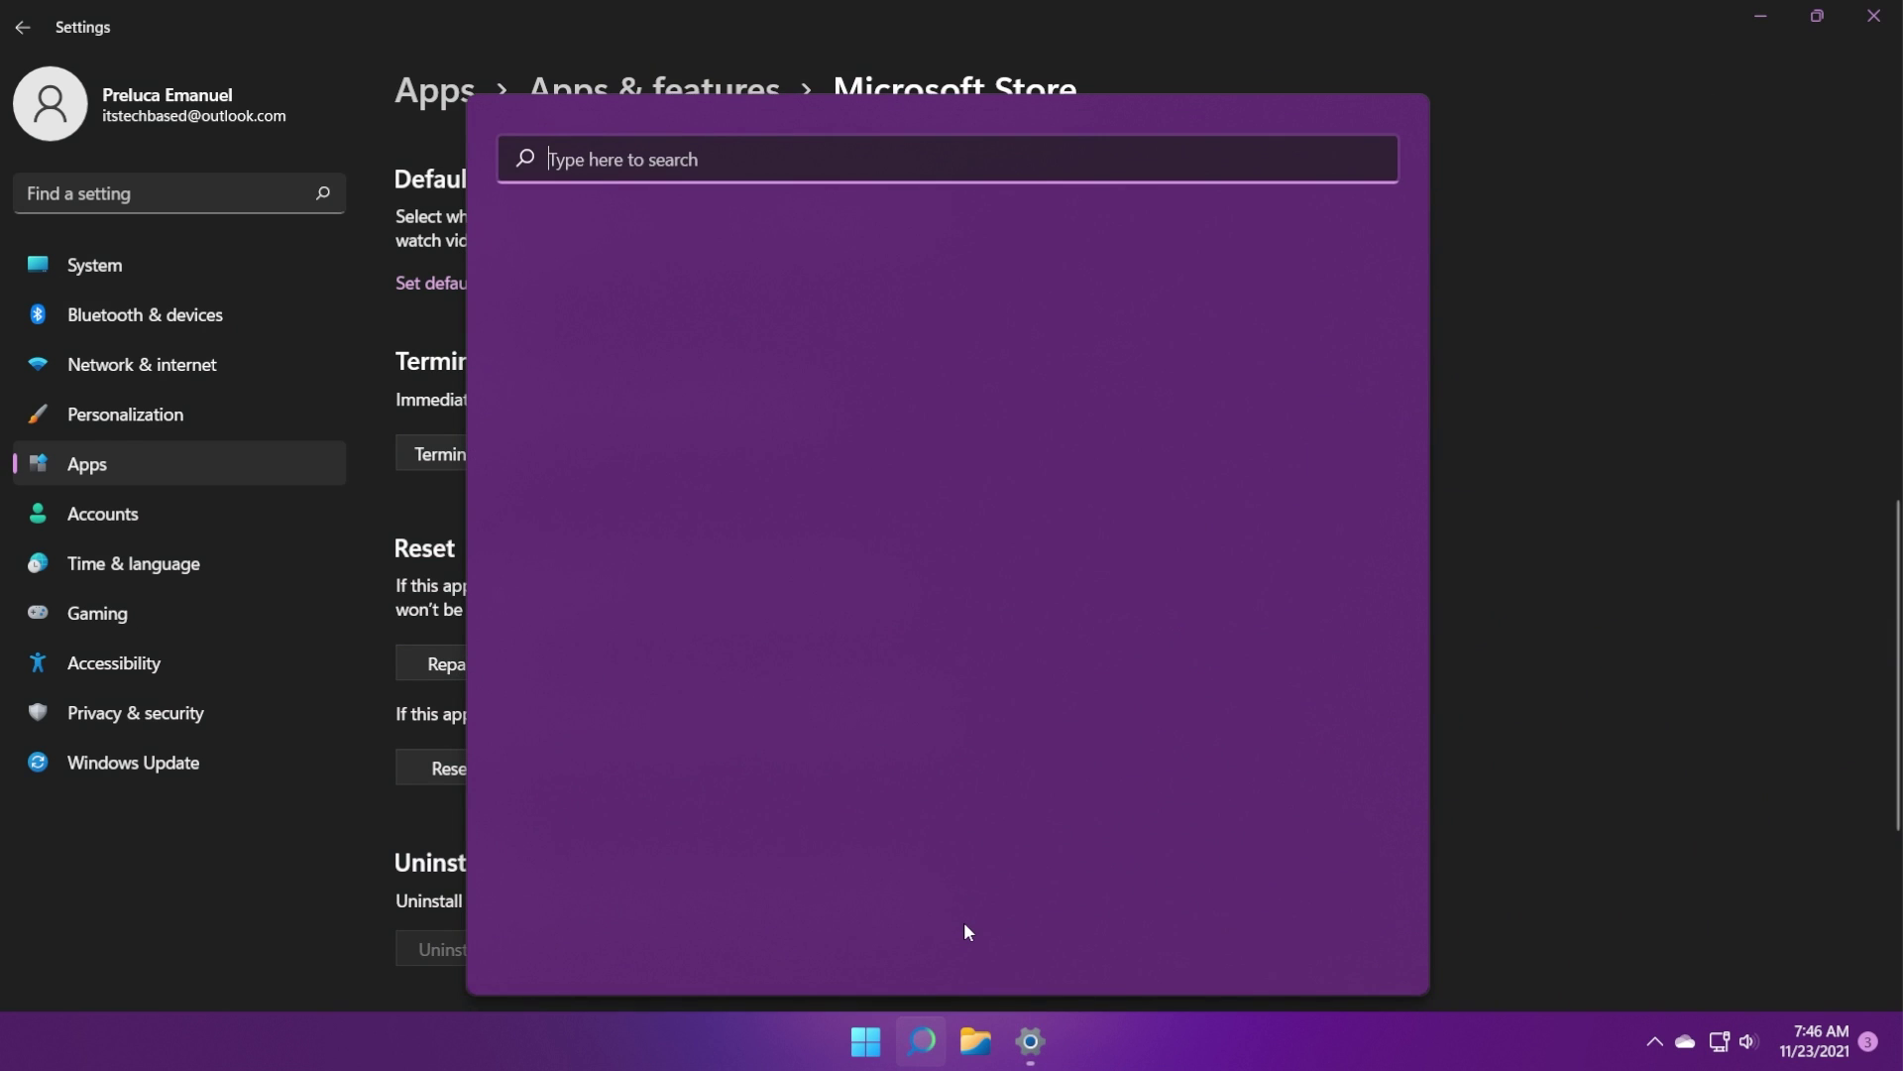
text(store)
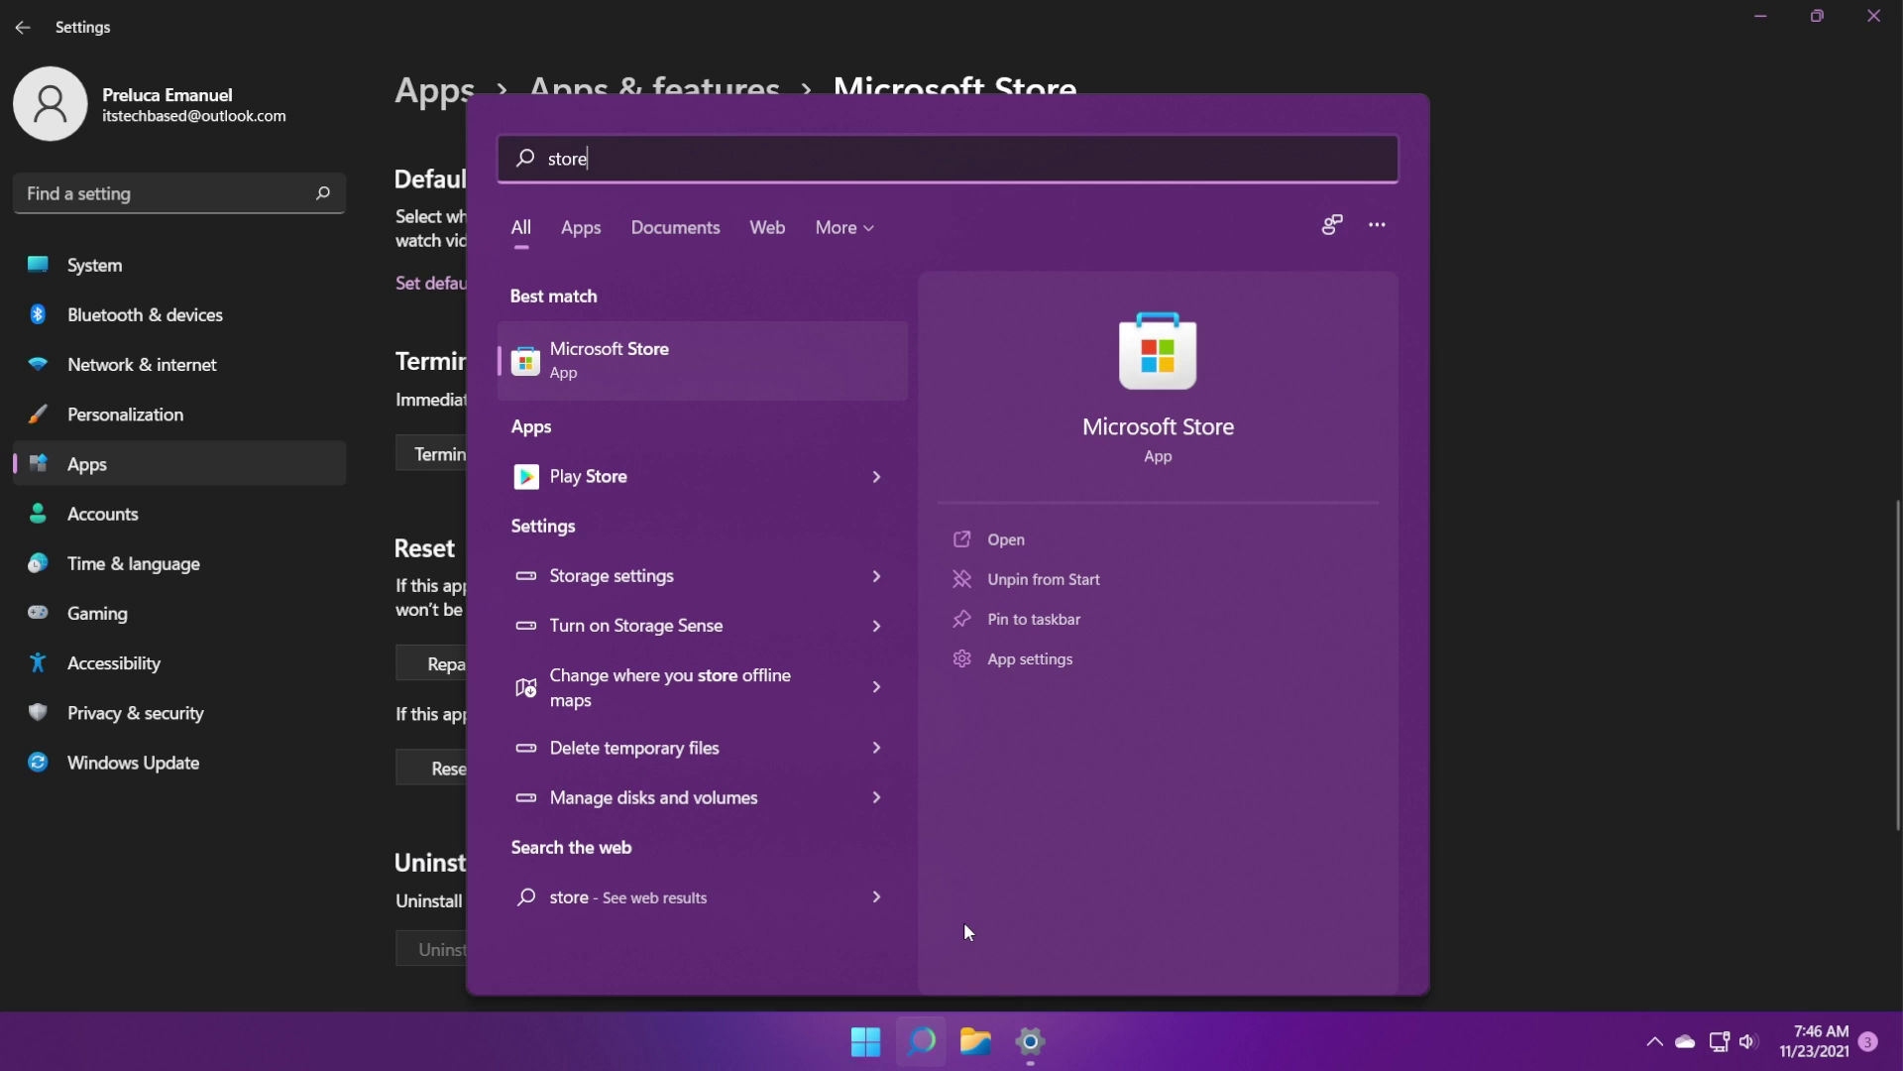
right_click(622, 354)
click(704, 435)
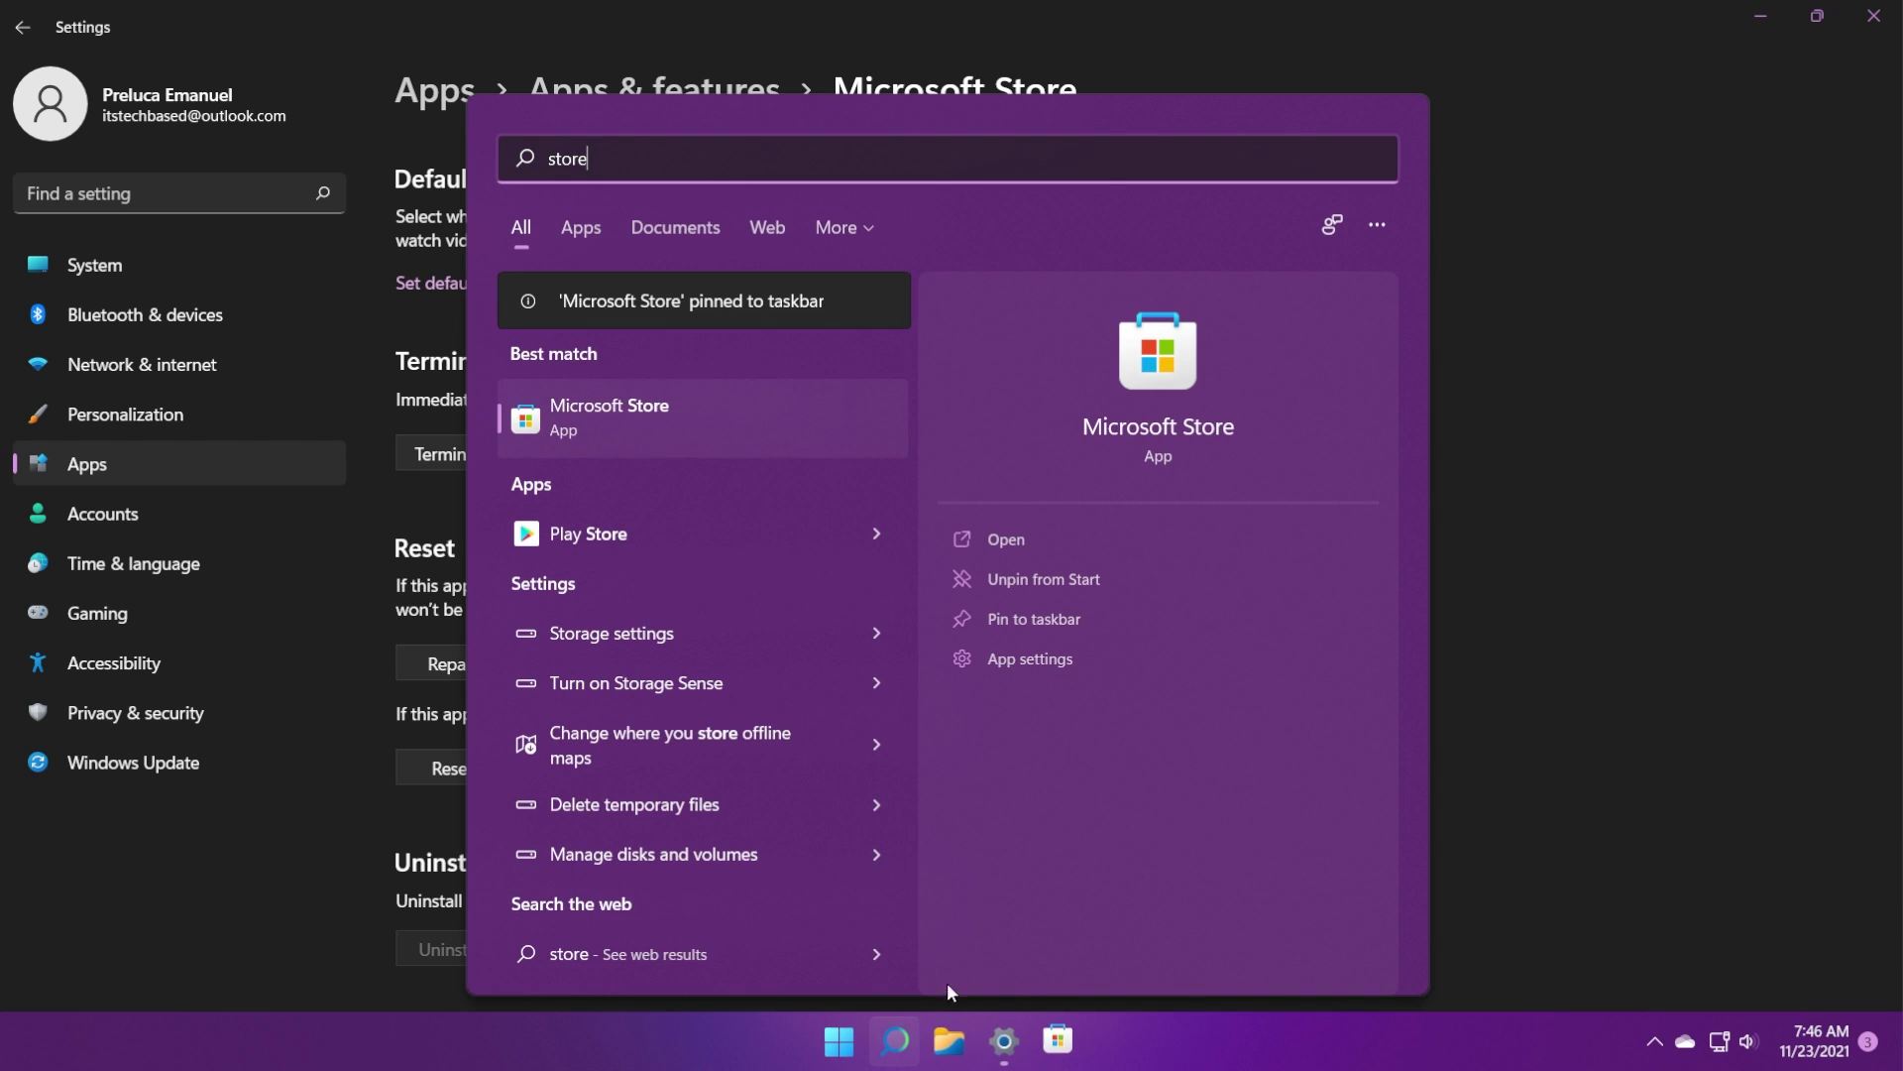
click(1041, 1048)
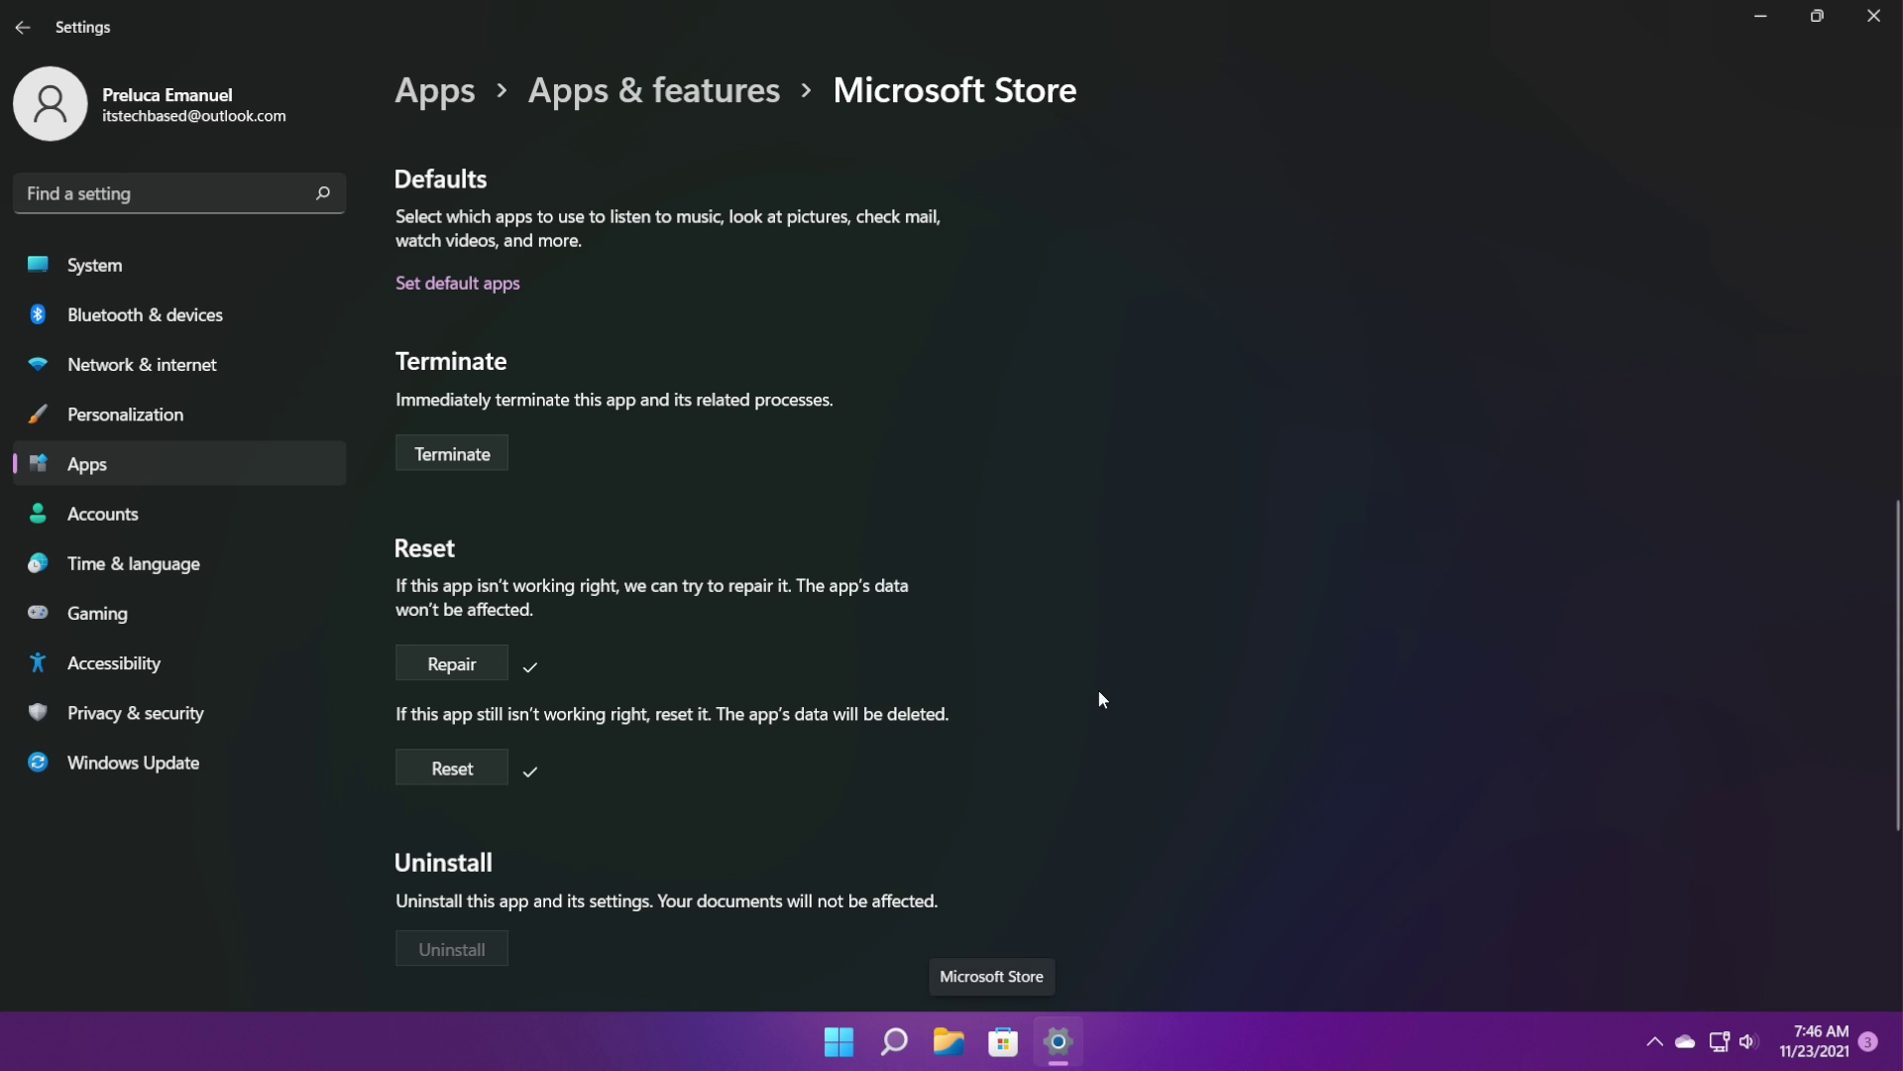
key(alt+F4)
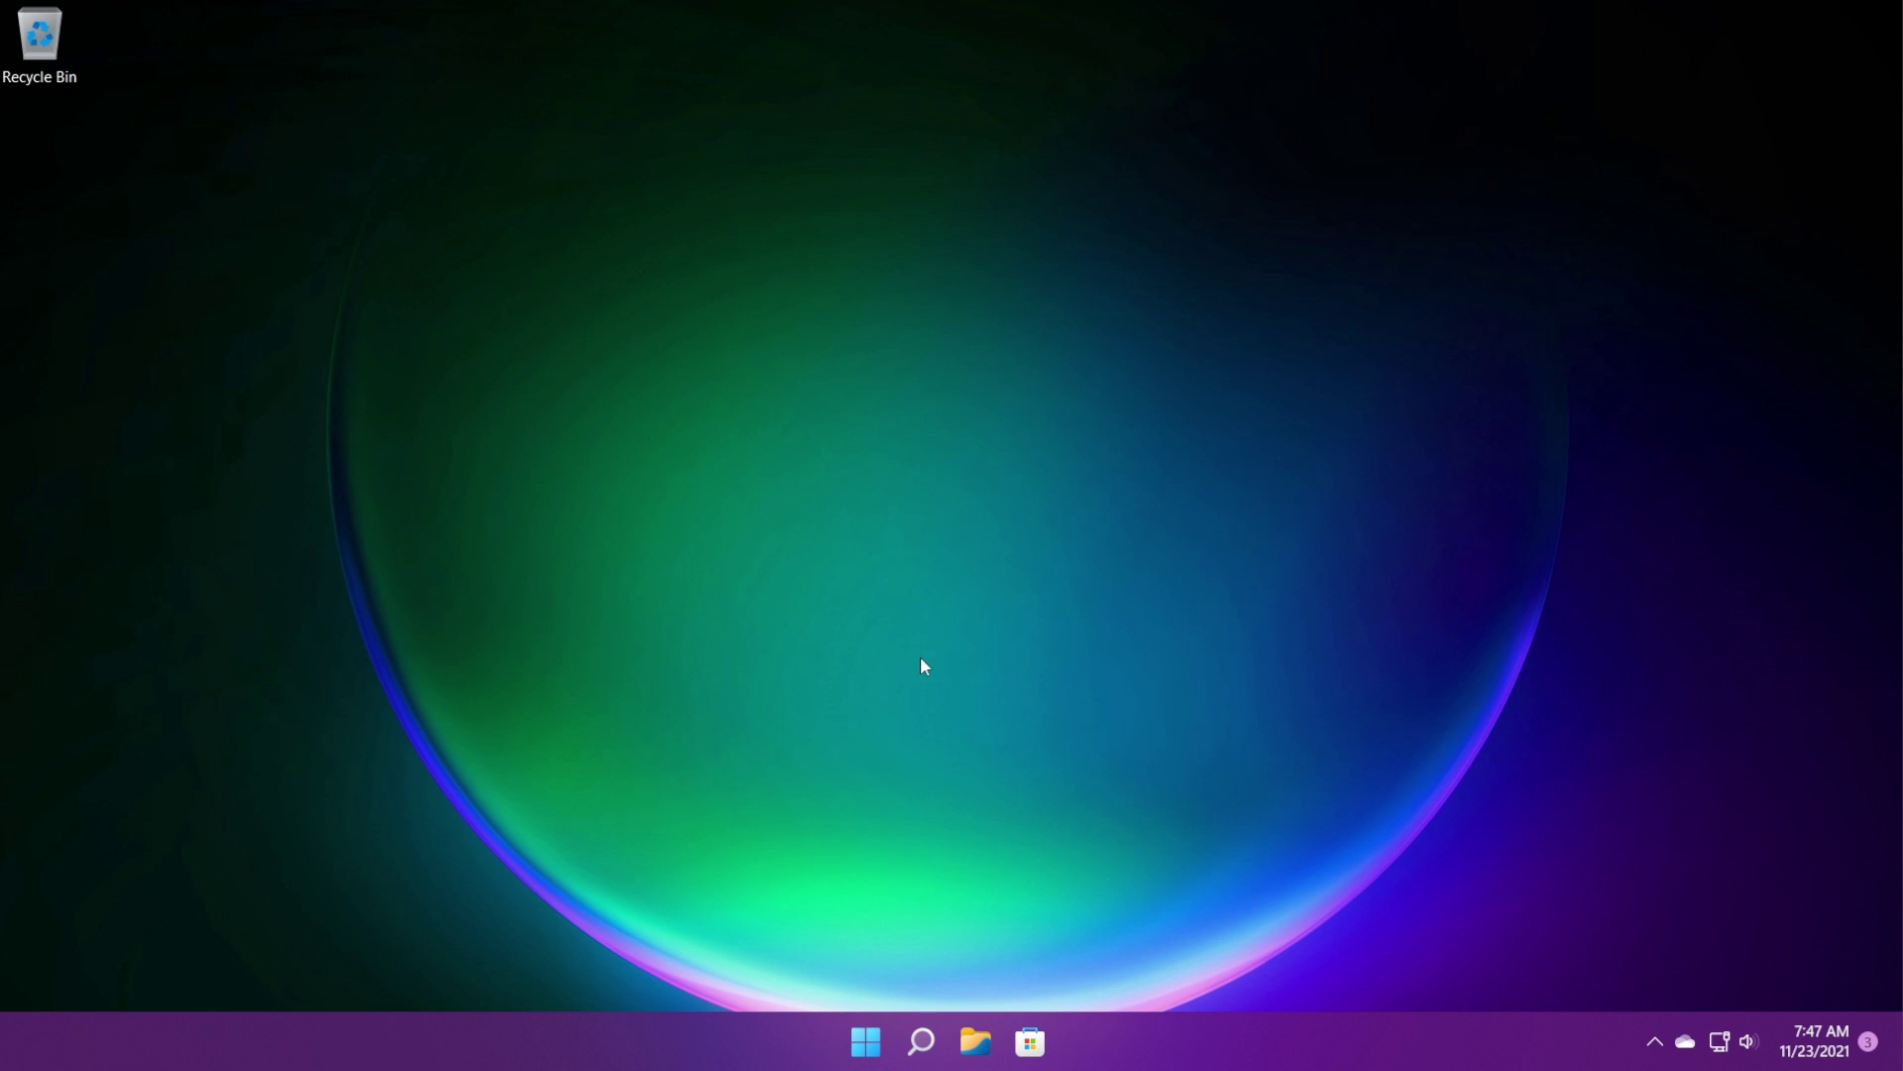
Step: Launch Windows PowerShell as administrator and run the pasted Get-AppXPackage re-register command
click(924, 1025)
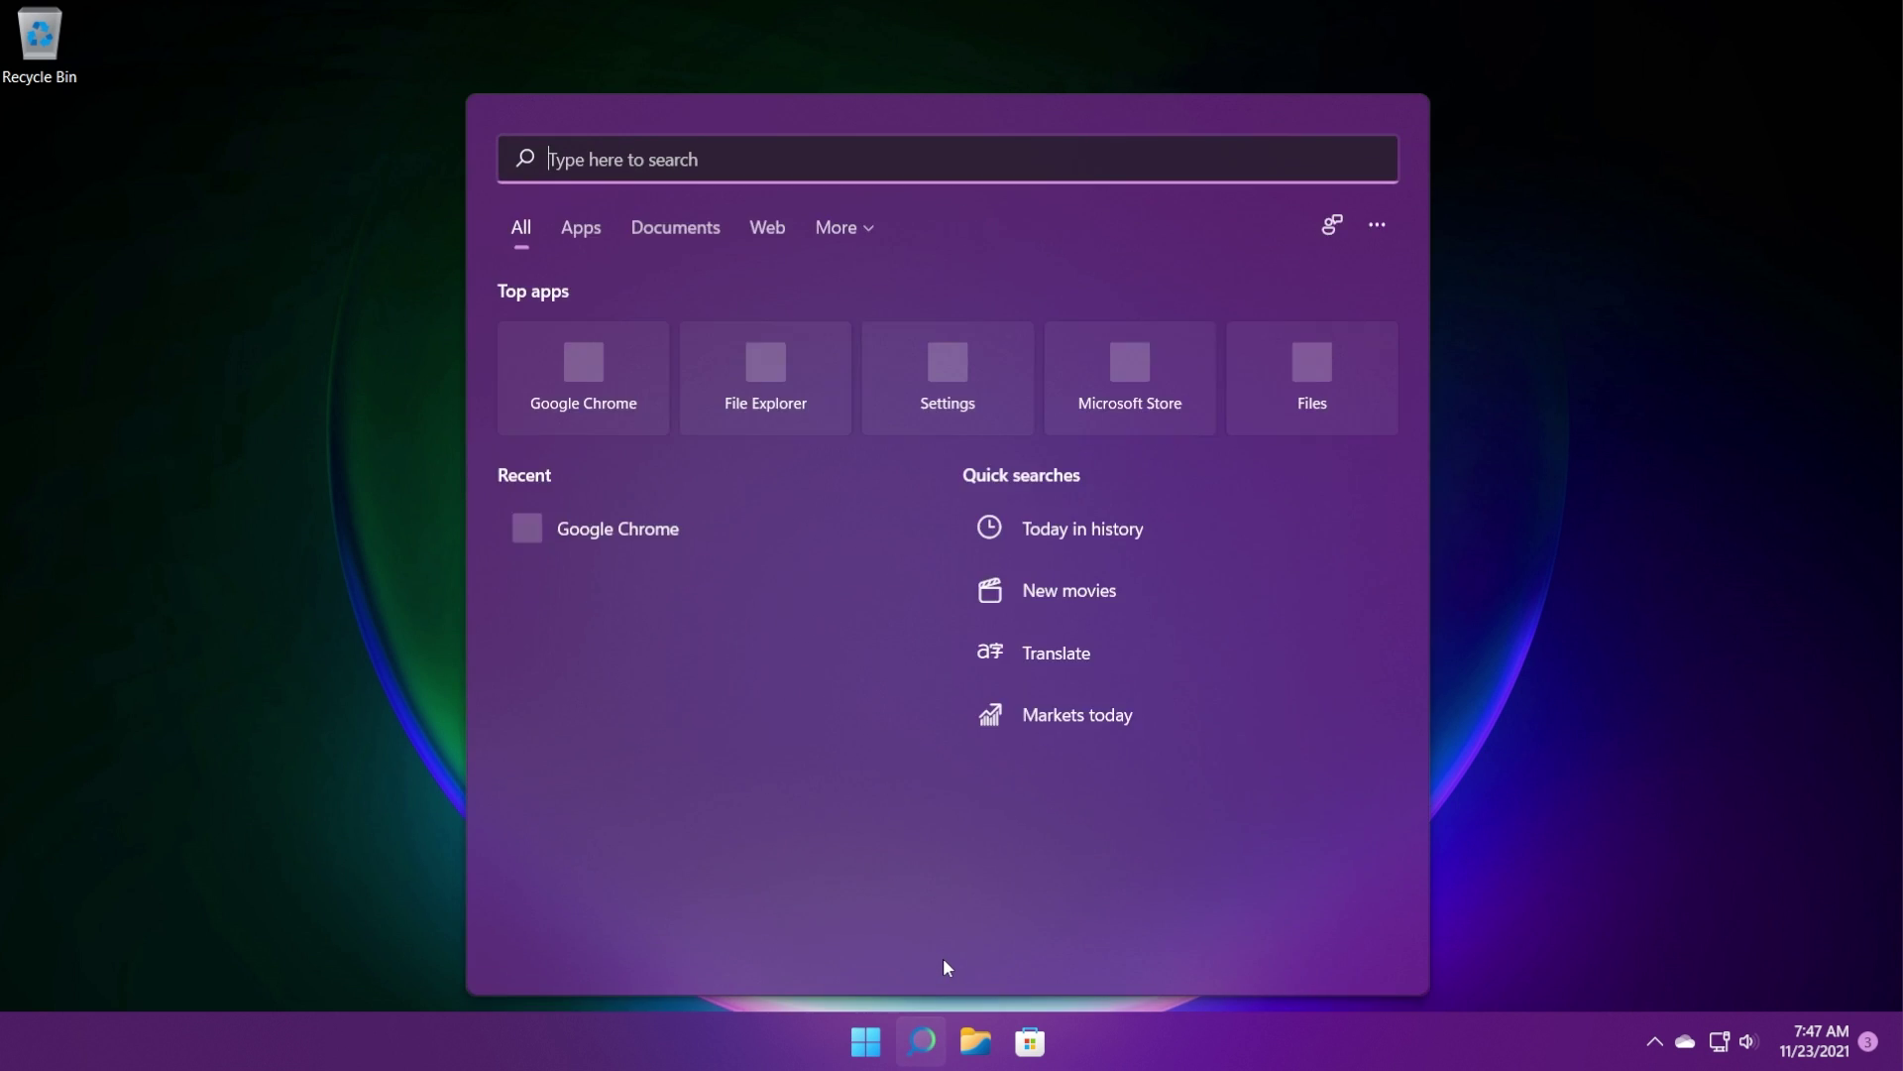
text(power)
right_click(628, 353)
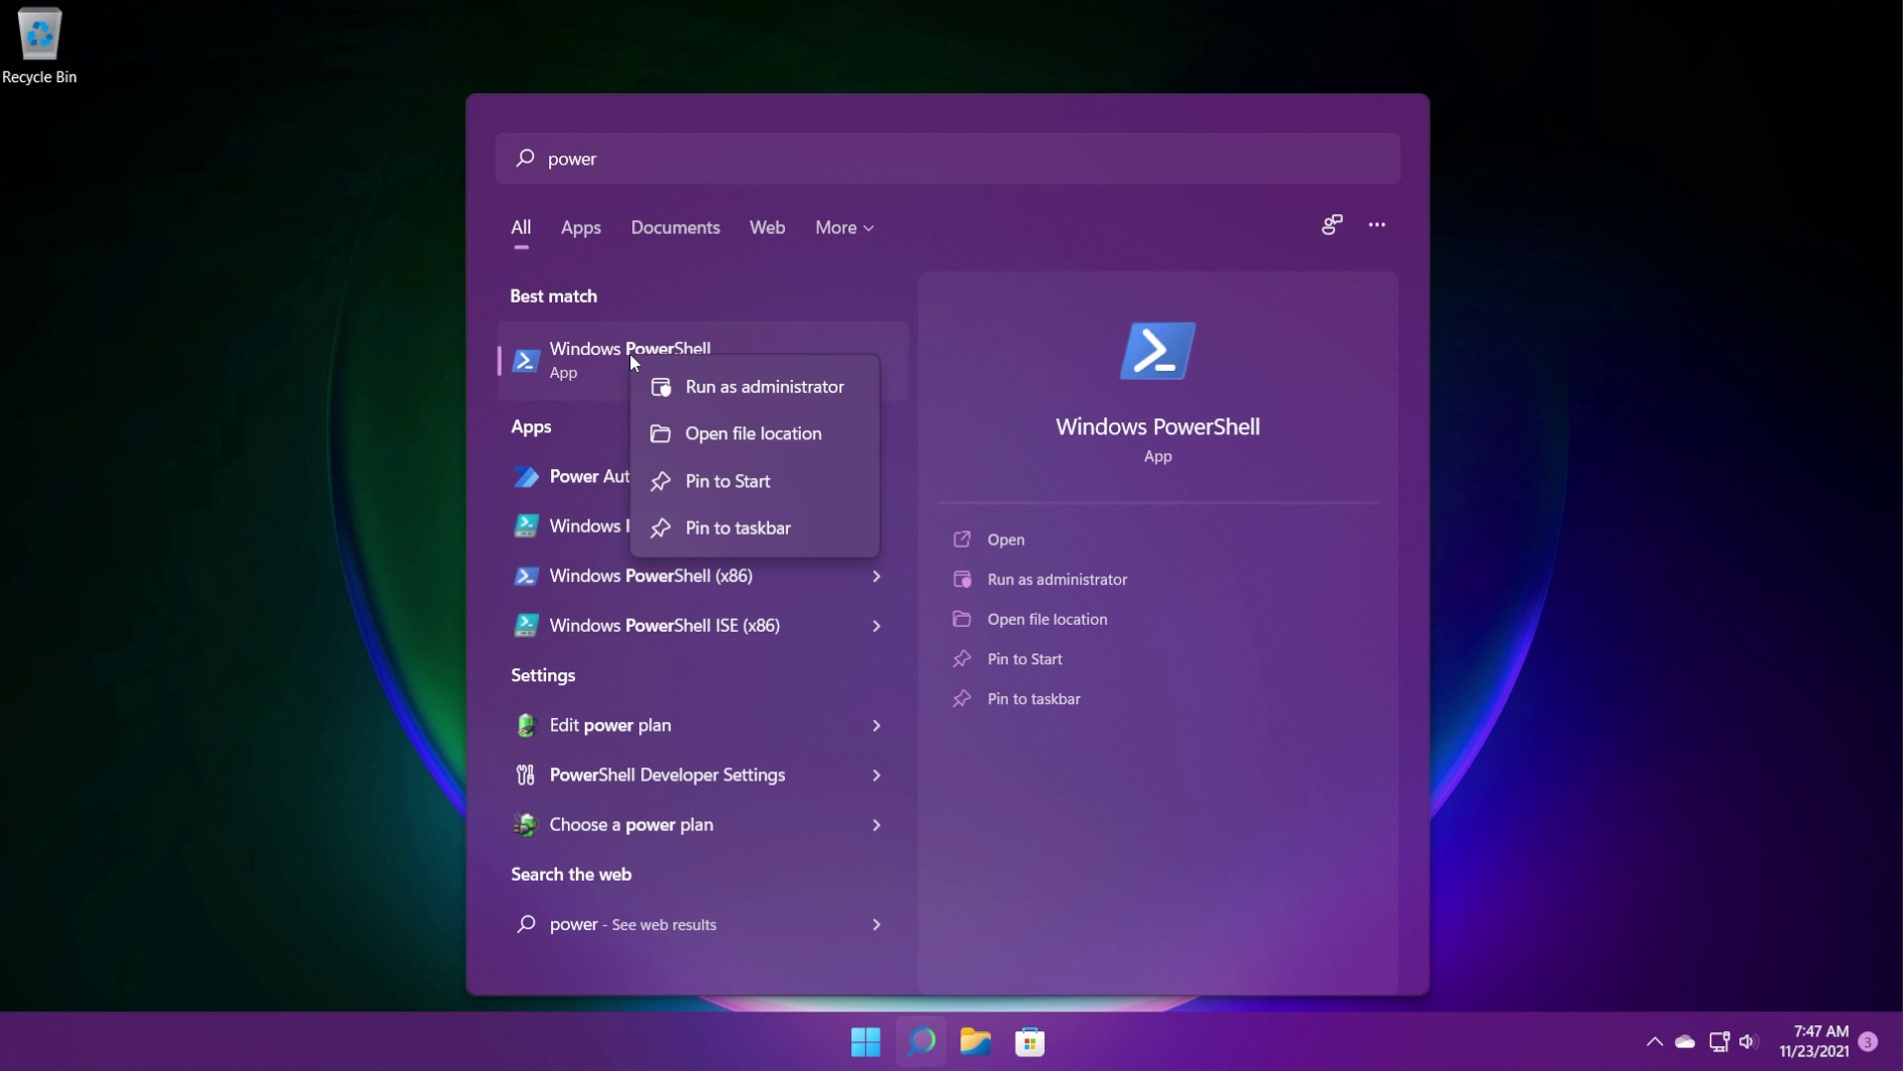
click(687, 385)
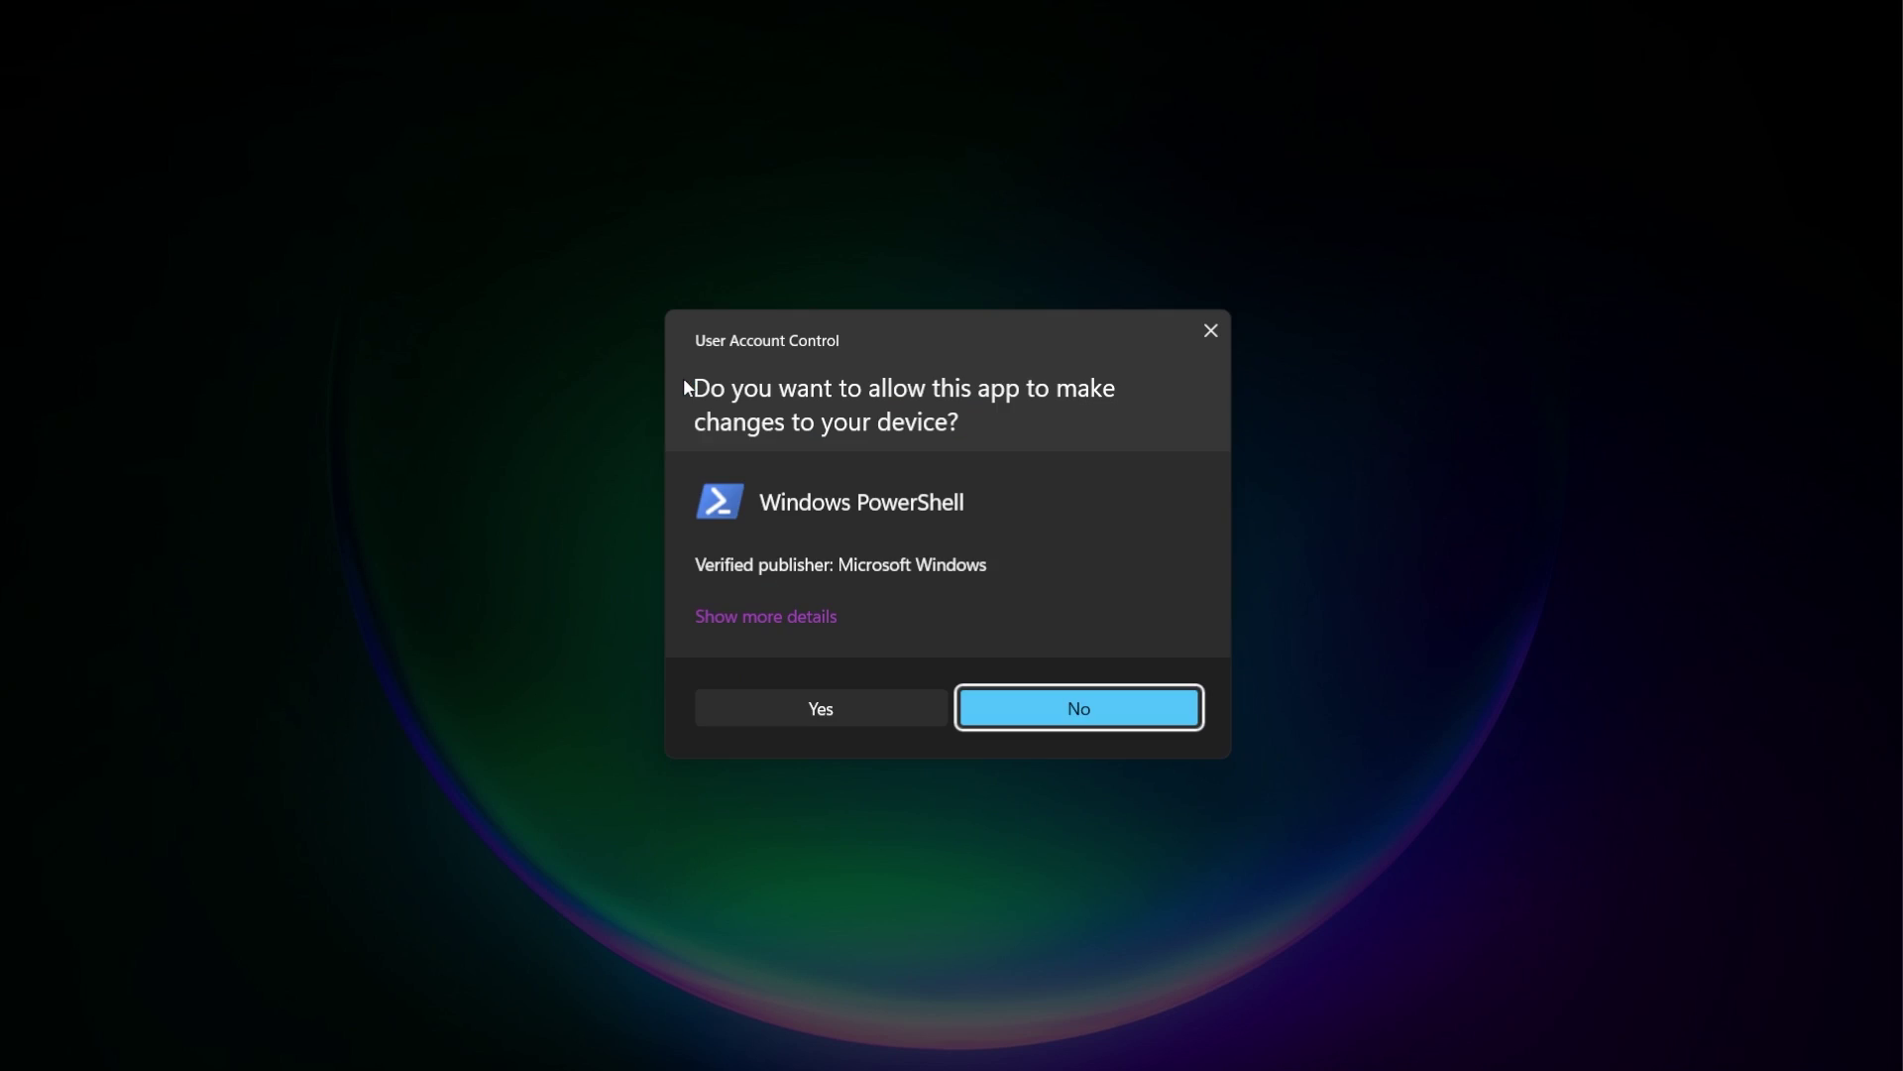
click(831, 712)
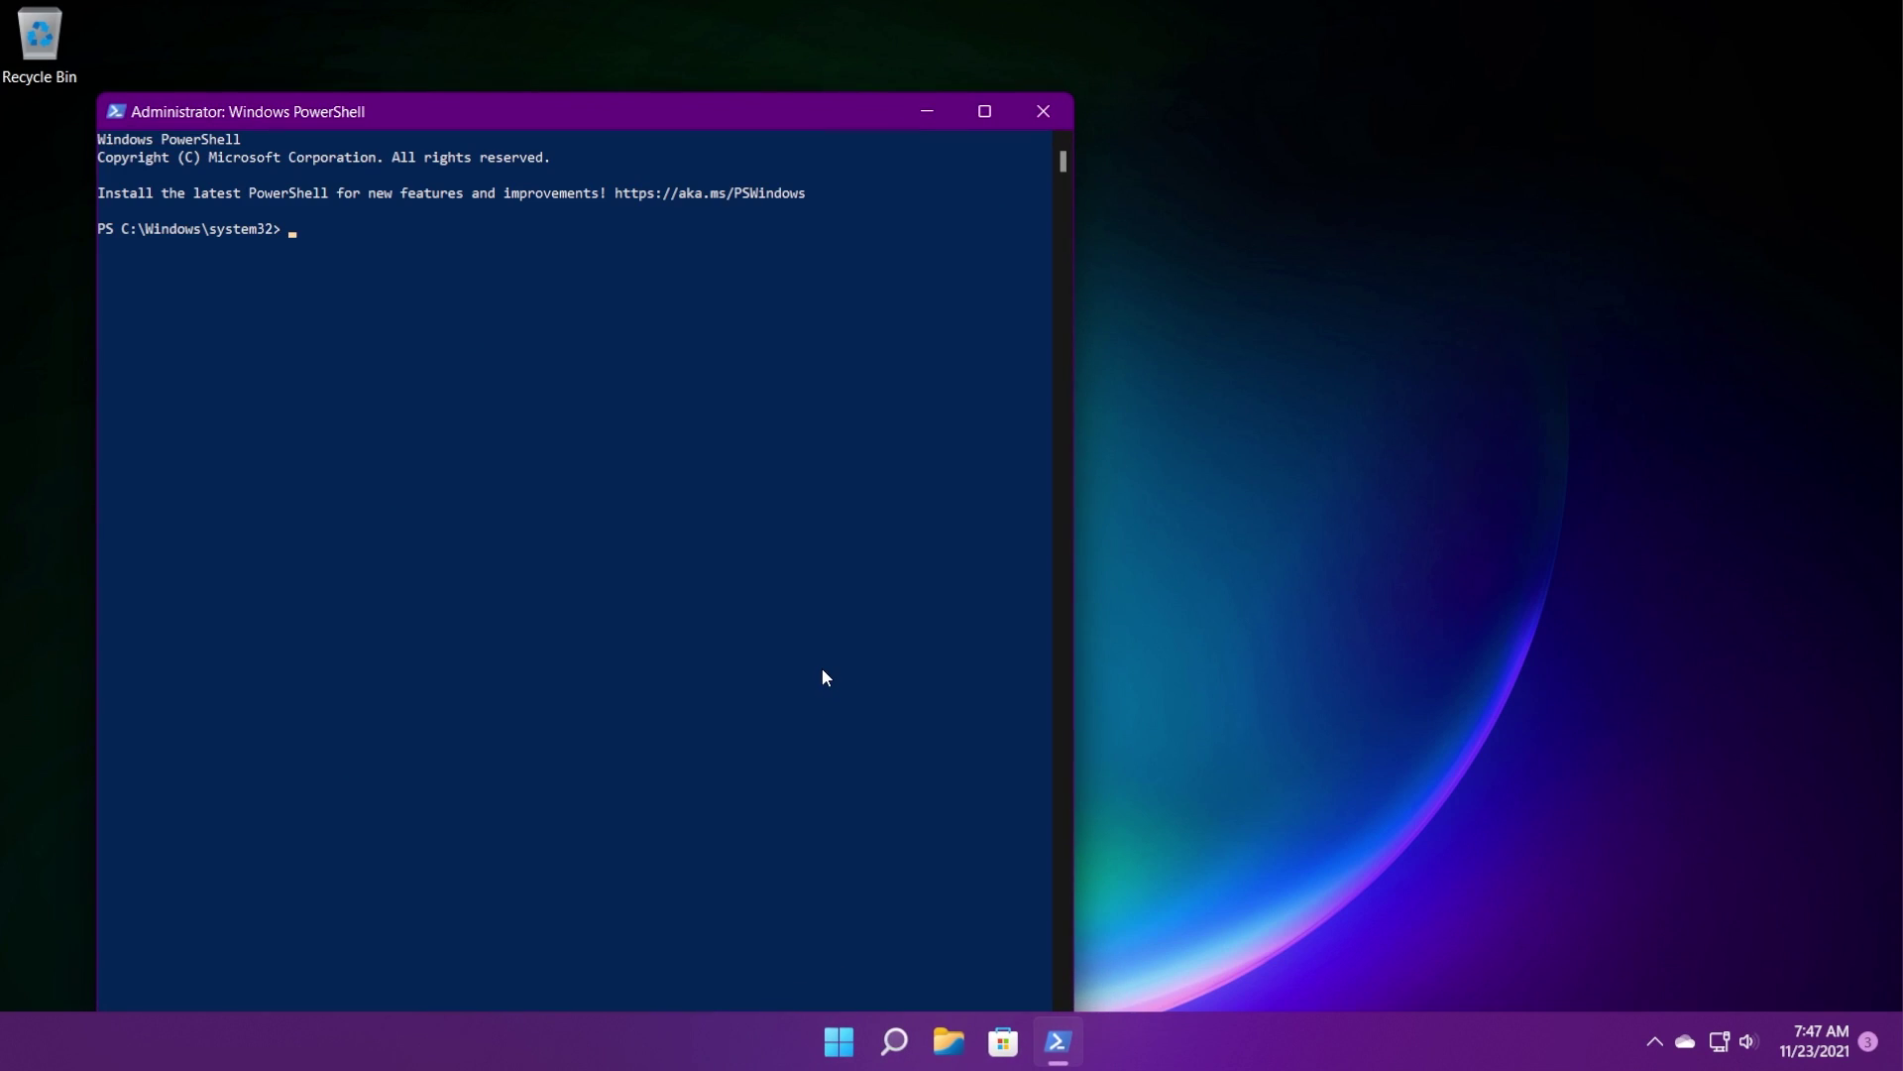
right_click(463, 355)
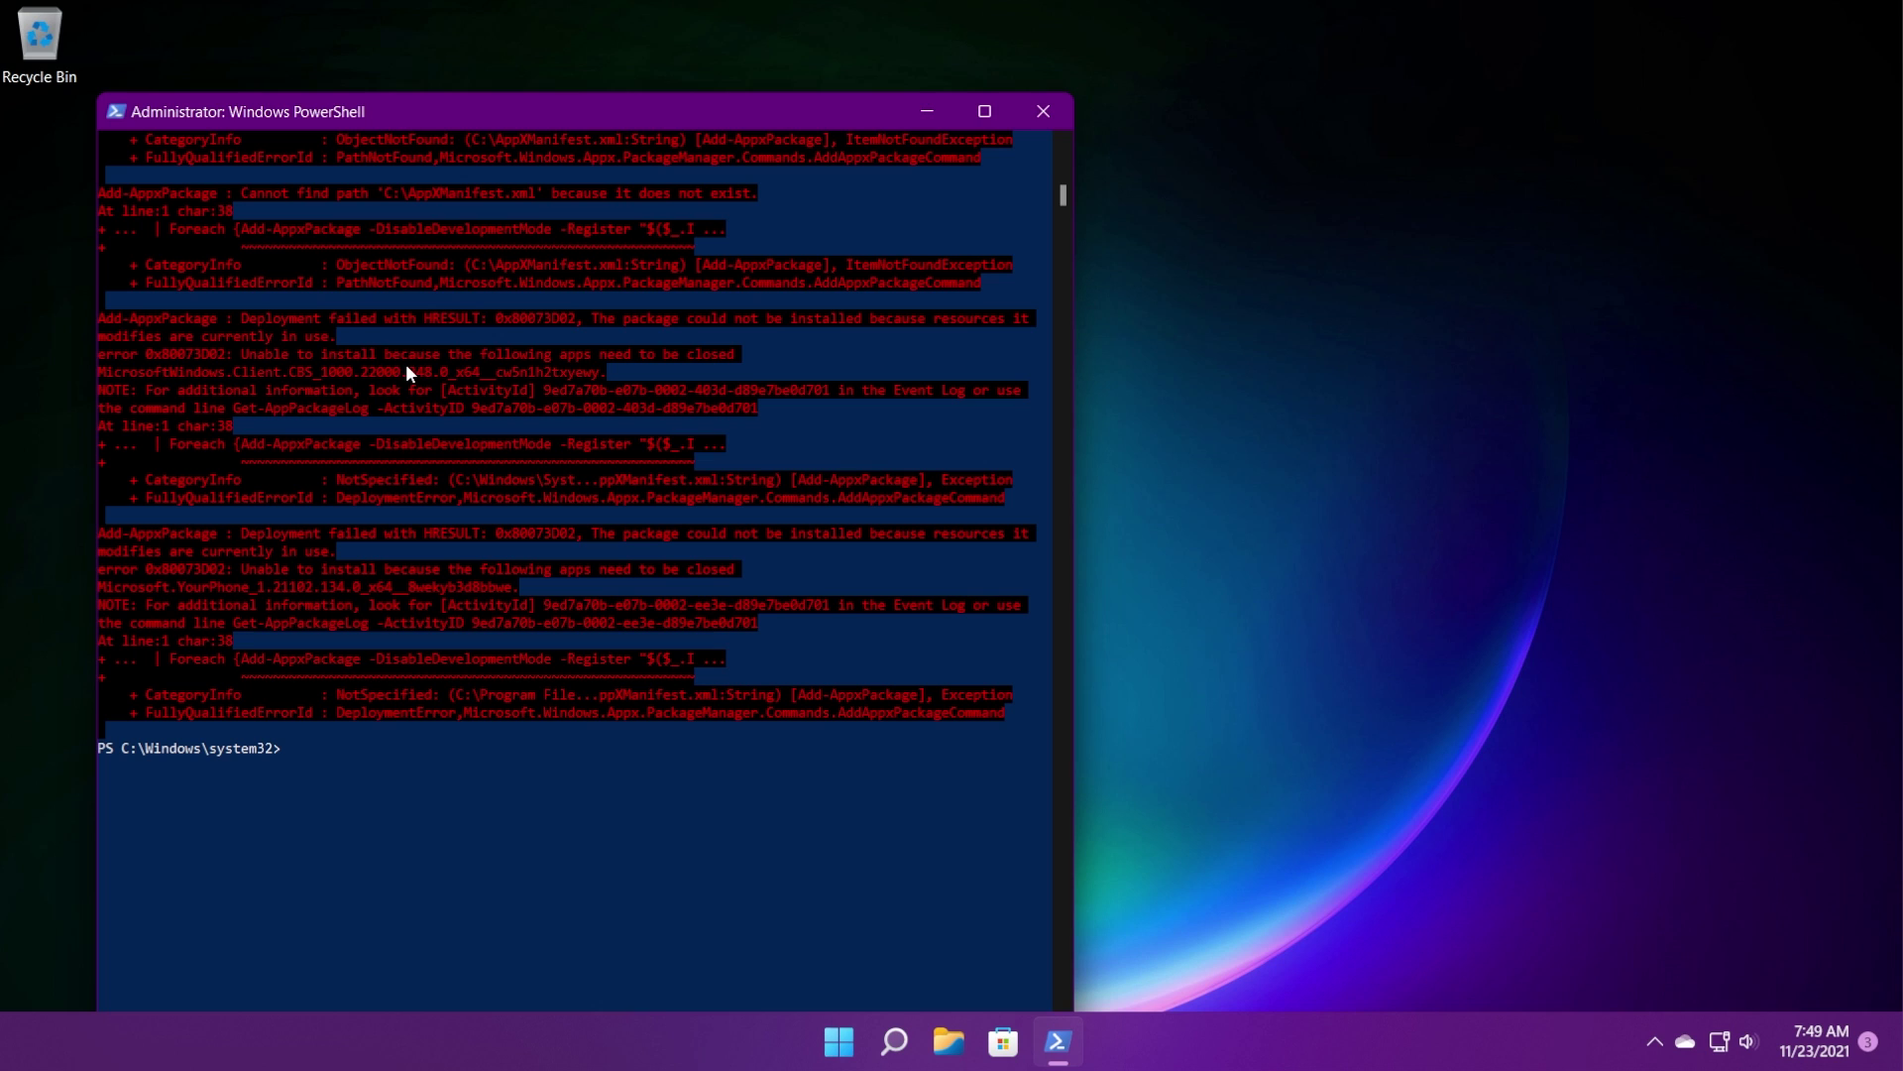
Step: Close the PowerShell window
click(1049, 109)
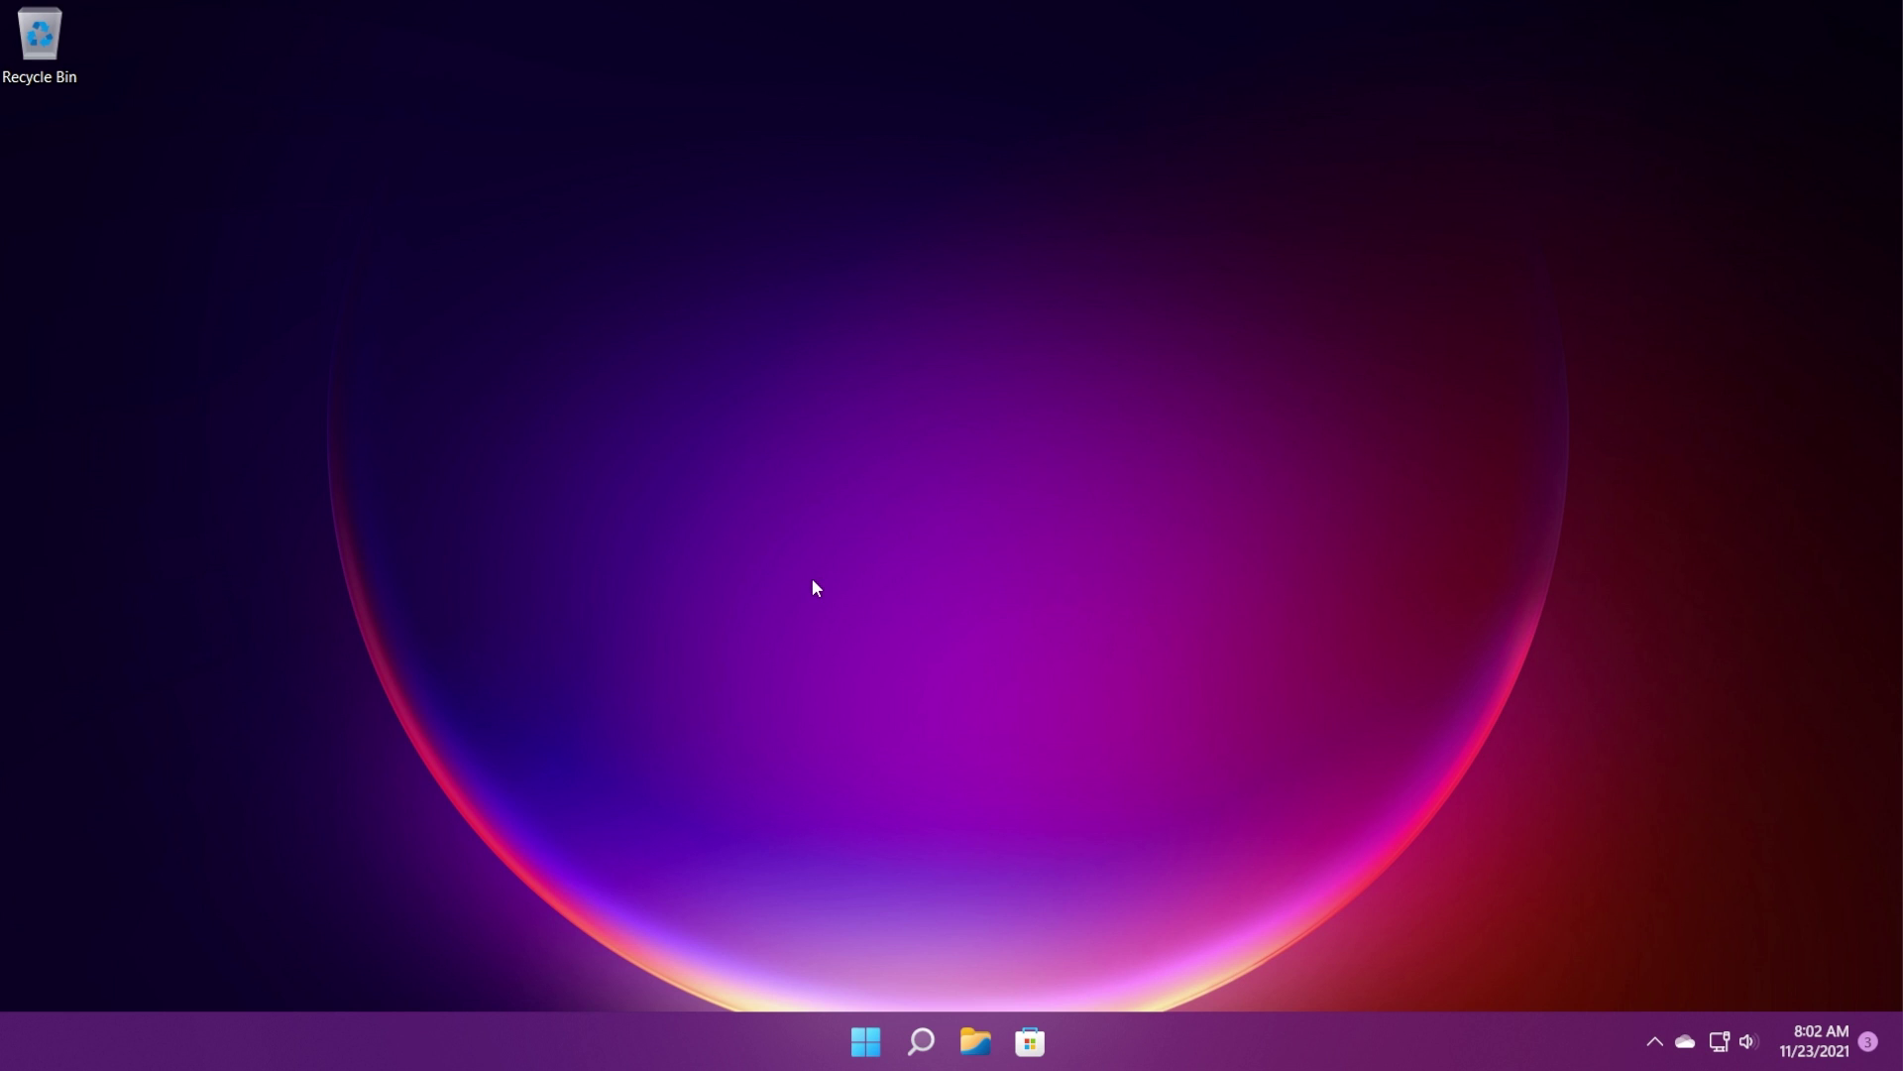
Step: Open Settings at Accounts > Family & other users
click(921, 1041)
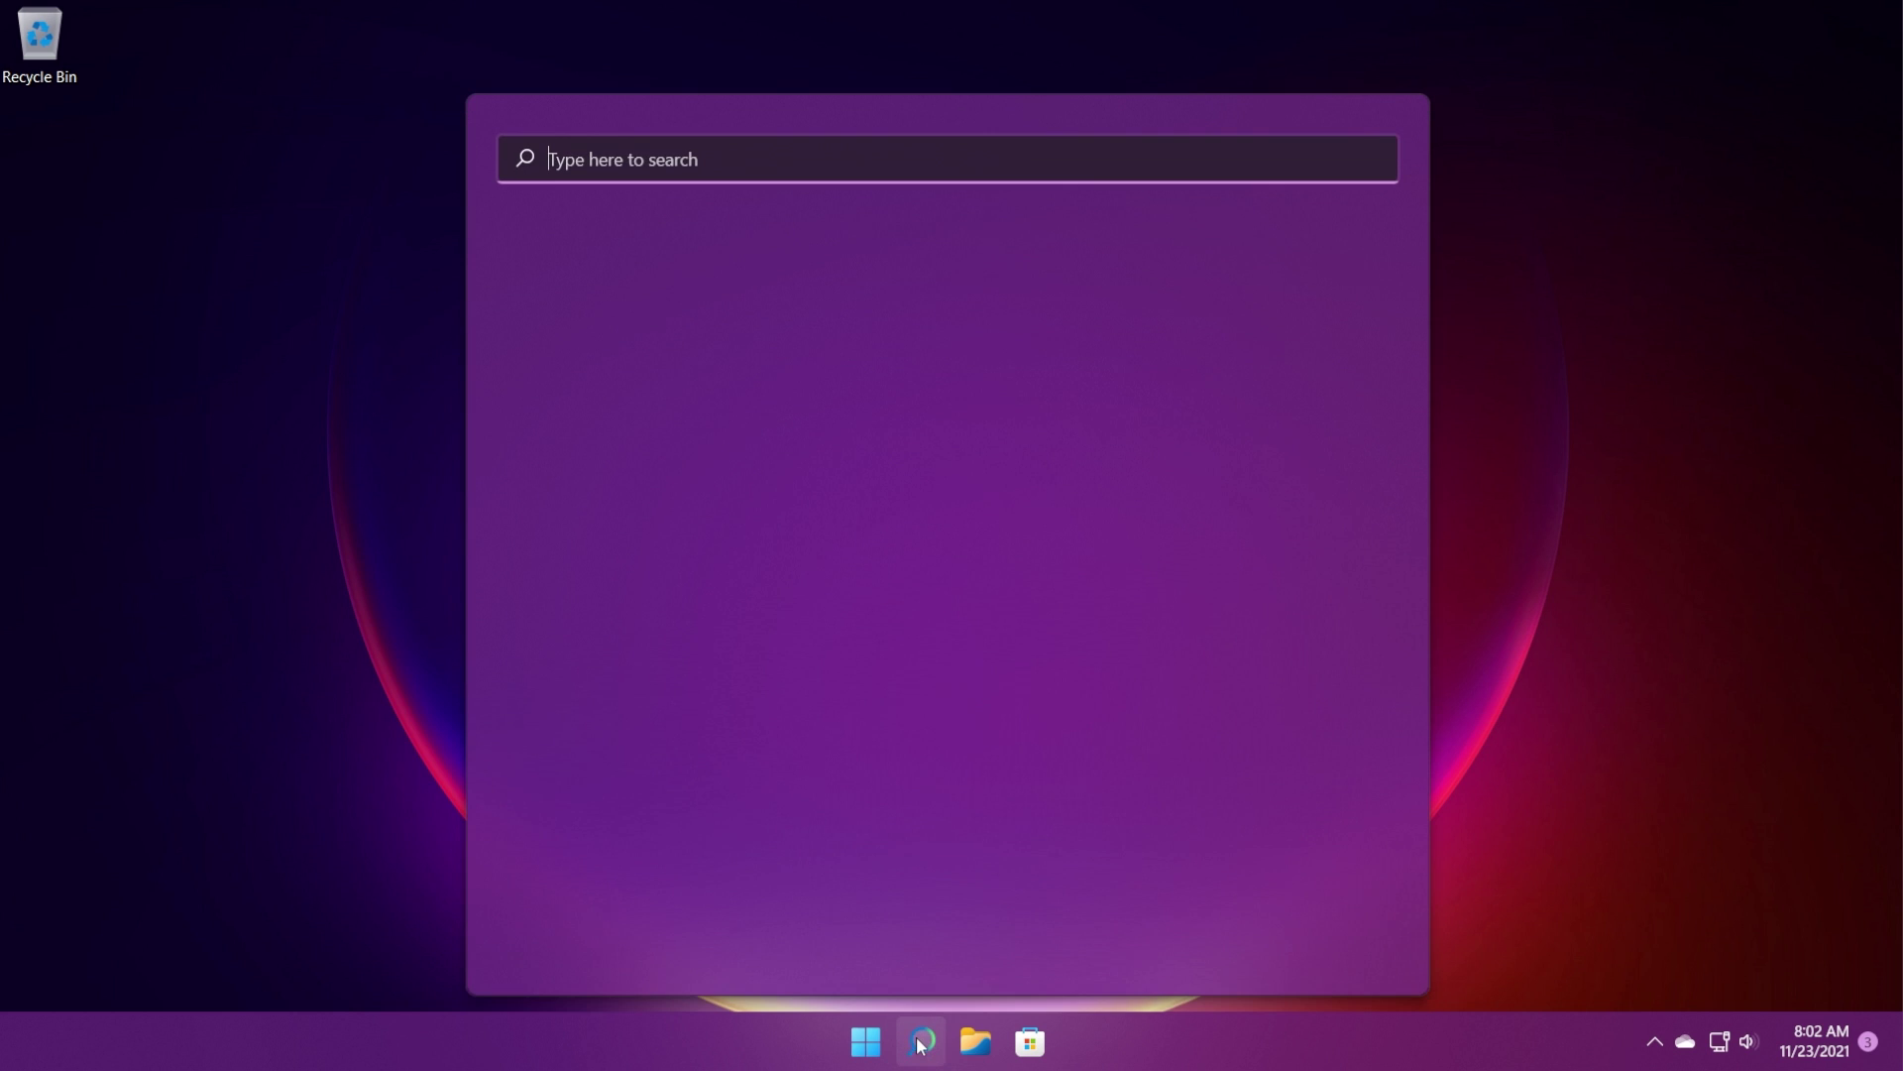
click(925, 397)
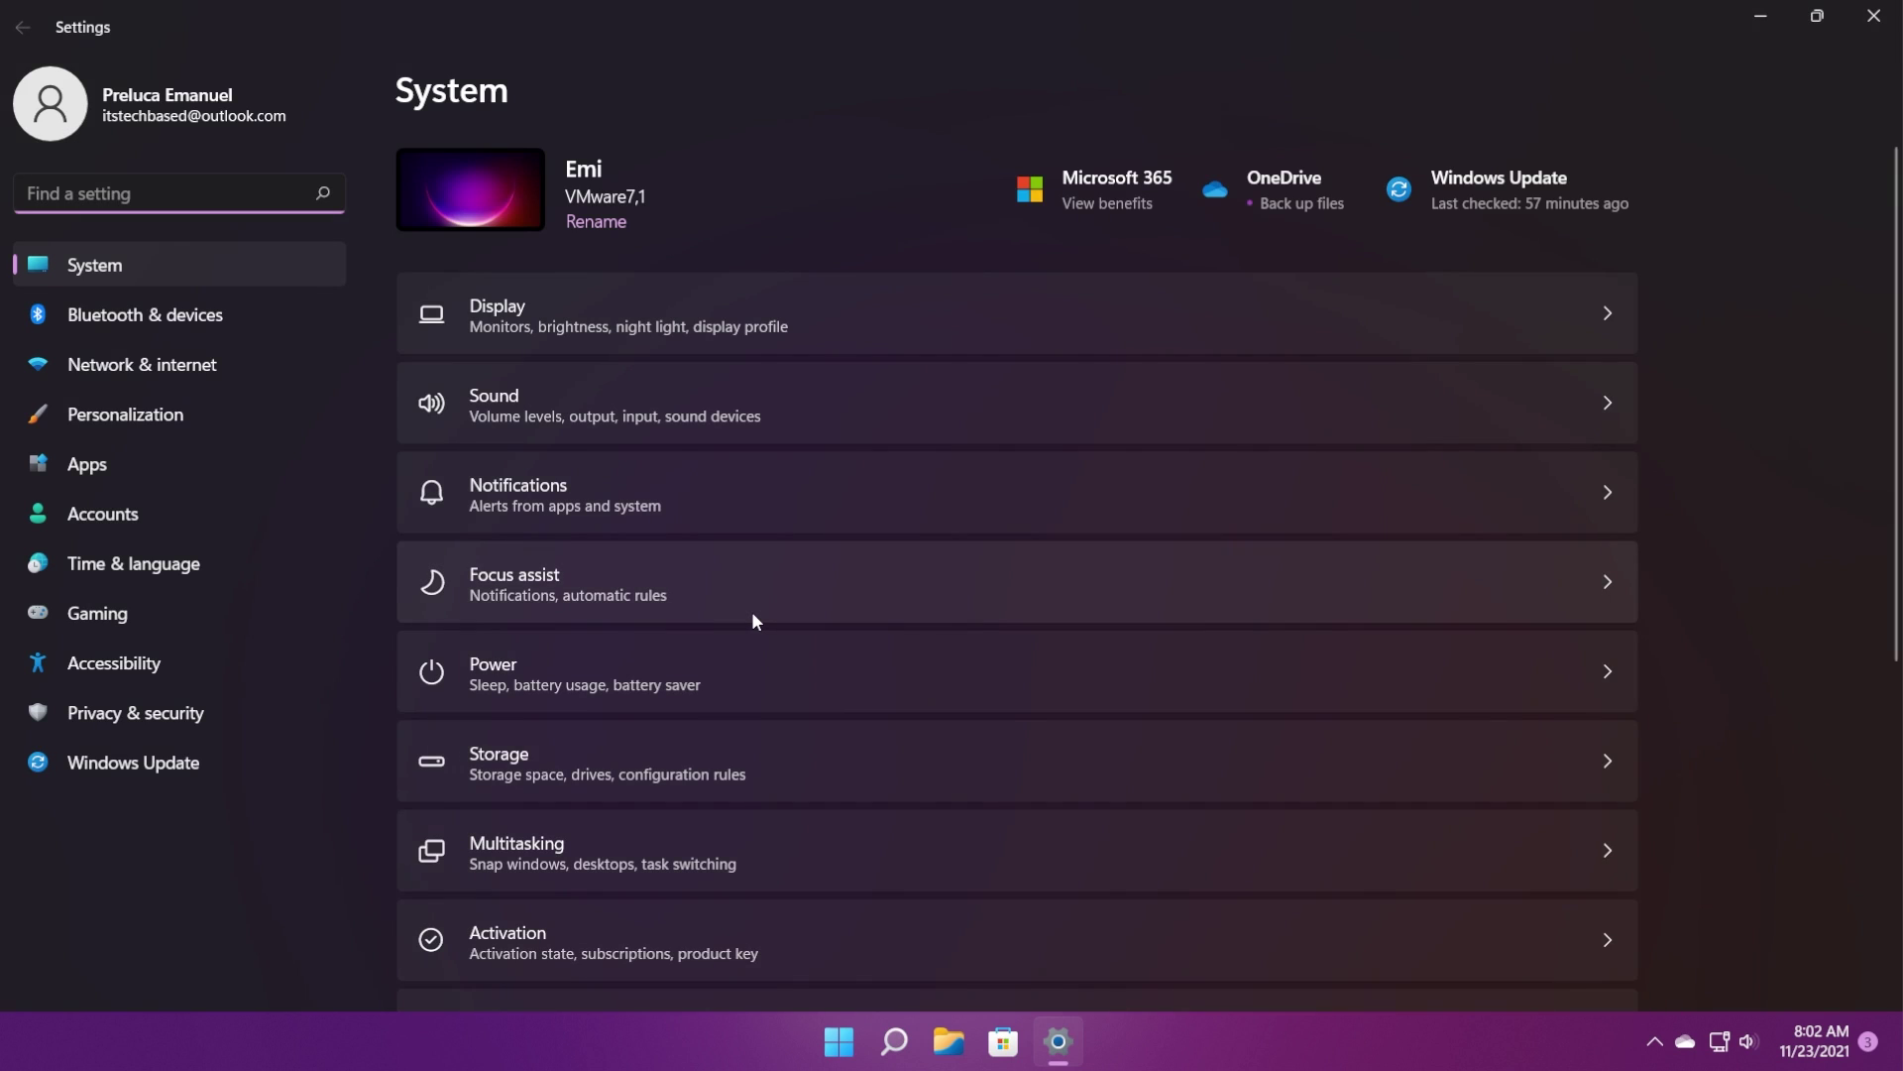
click(117, 514)
click(542, 620)
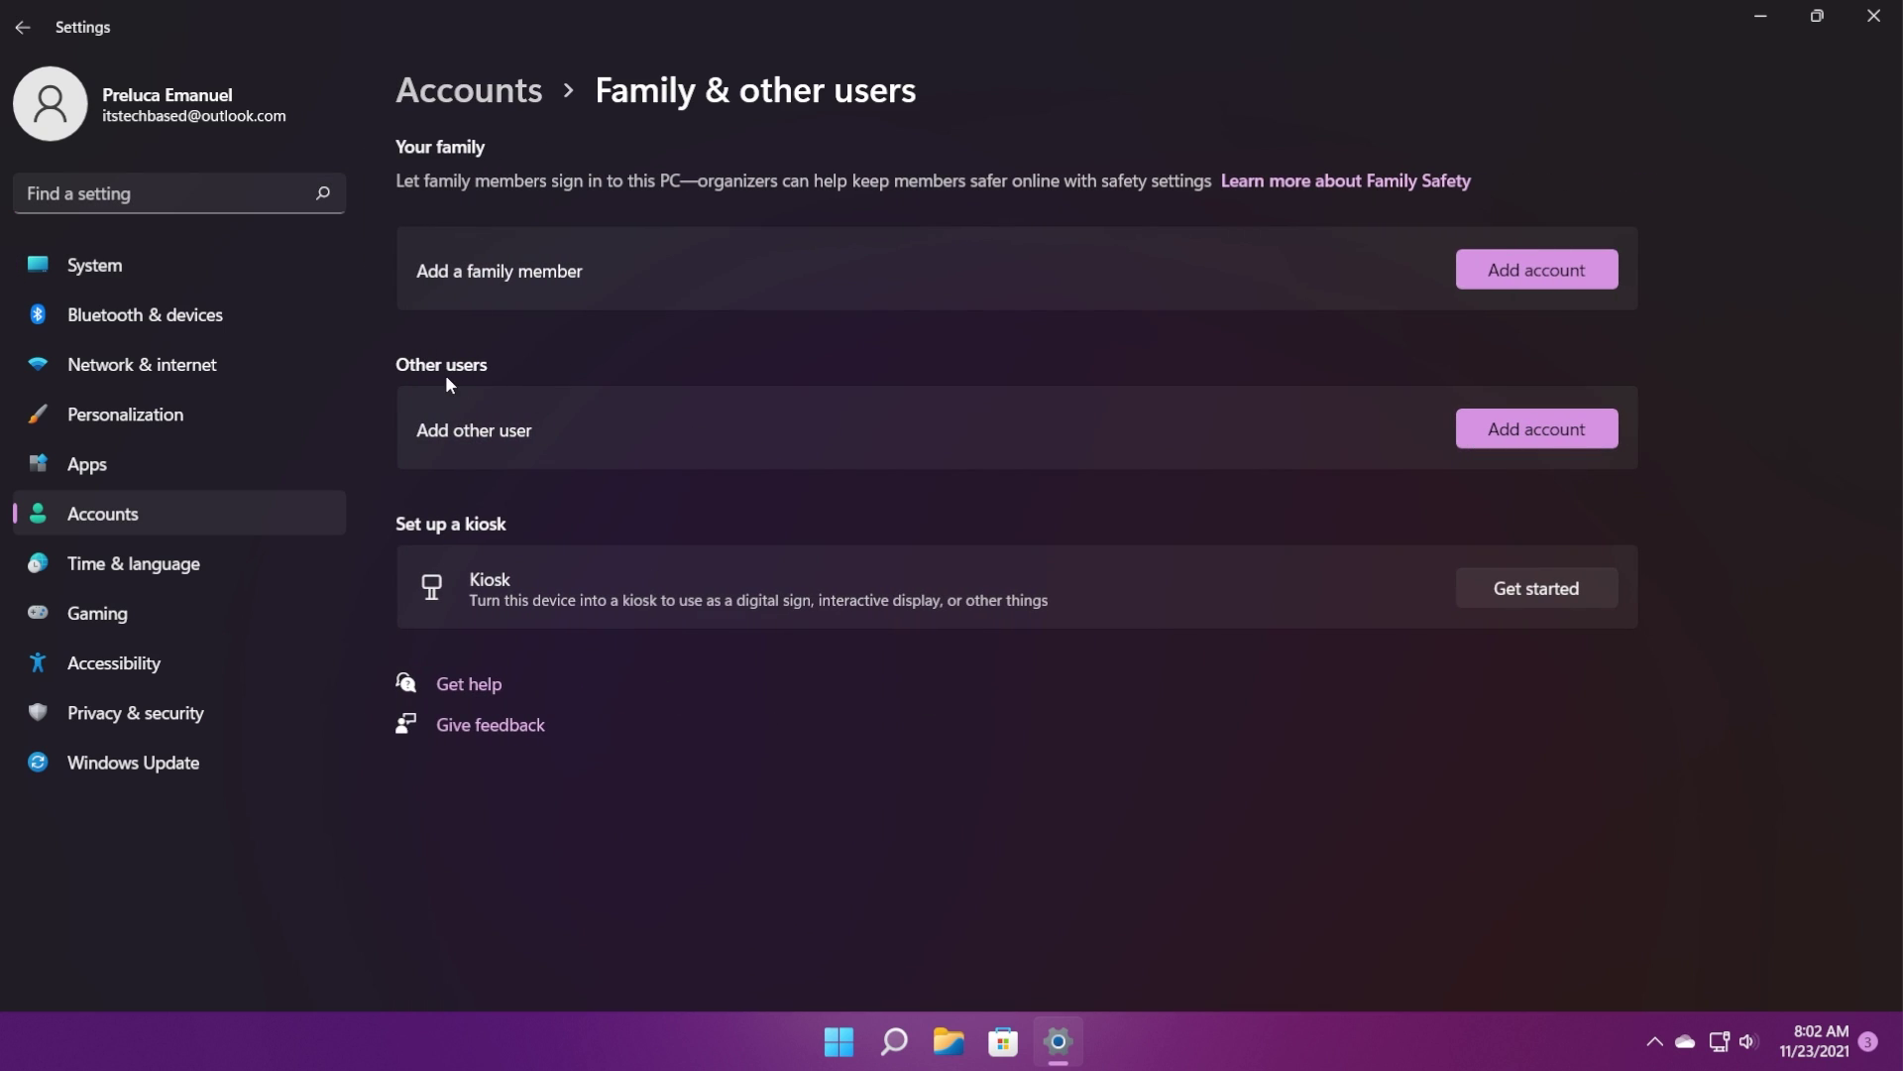
Step: Add a local user without a Microsoft account, entering the new account's user name
click(1517, 430)
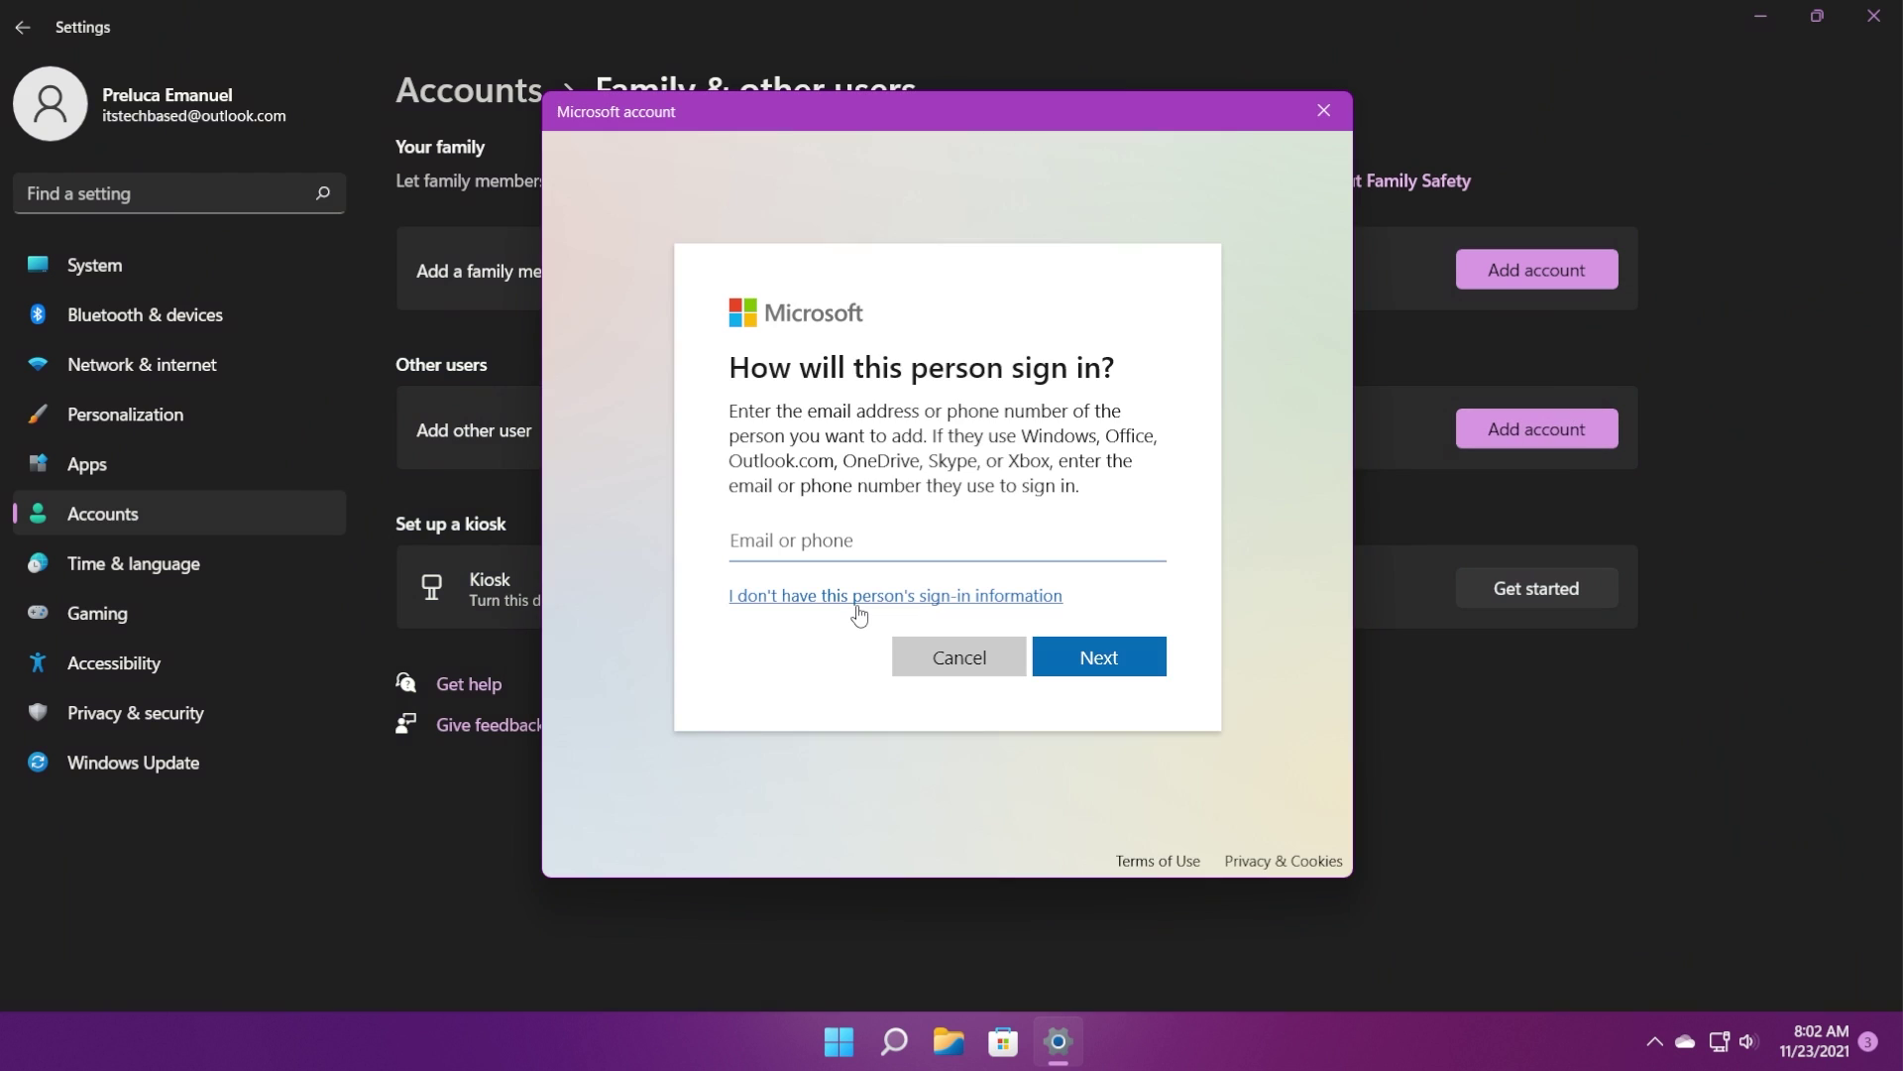
click(859, 598)
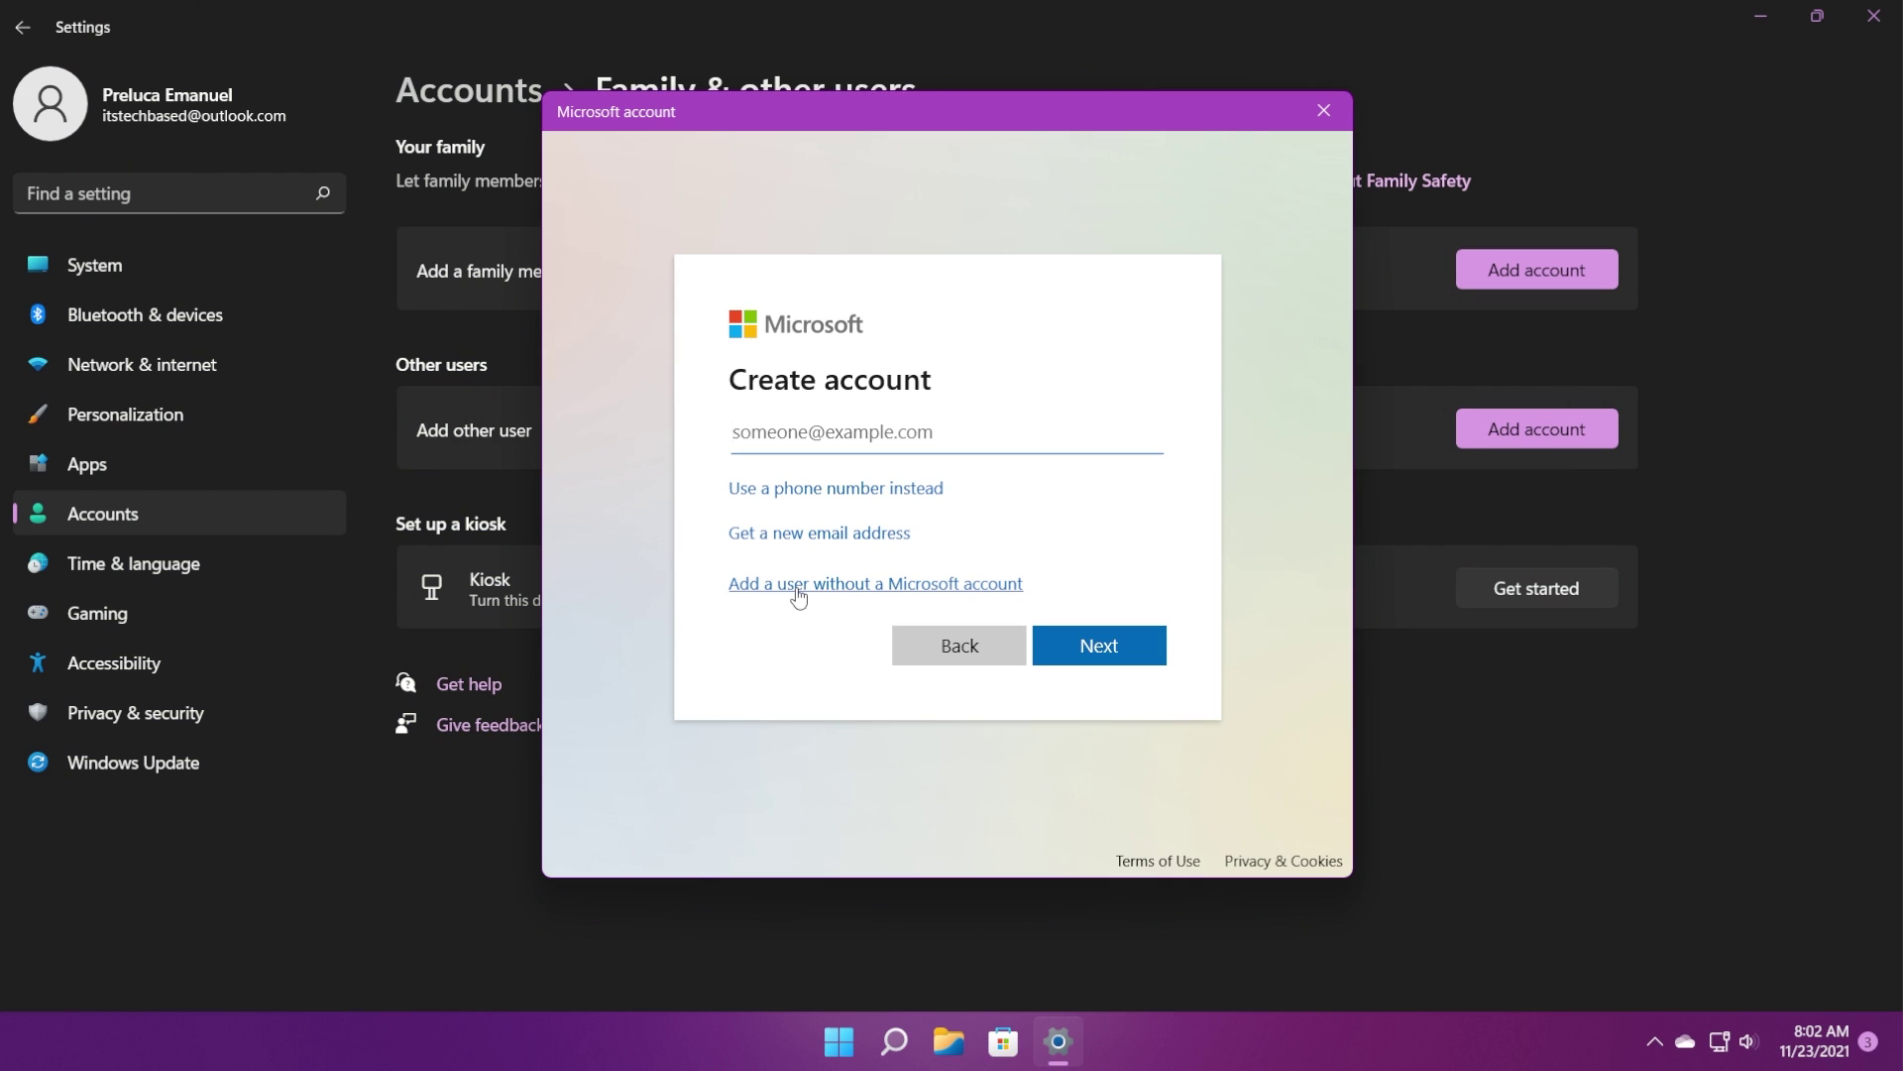
click(846, 585)
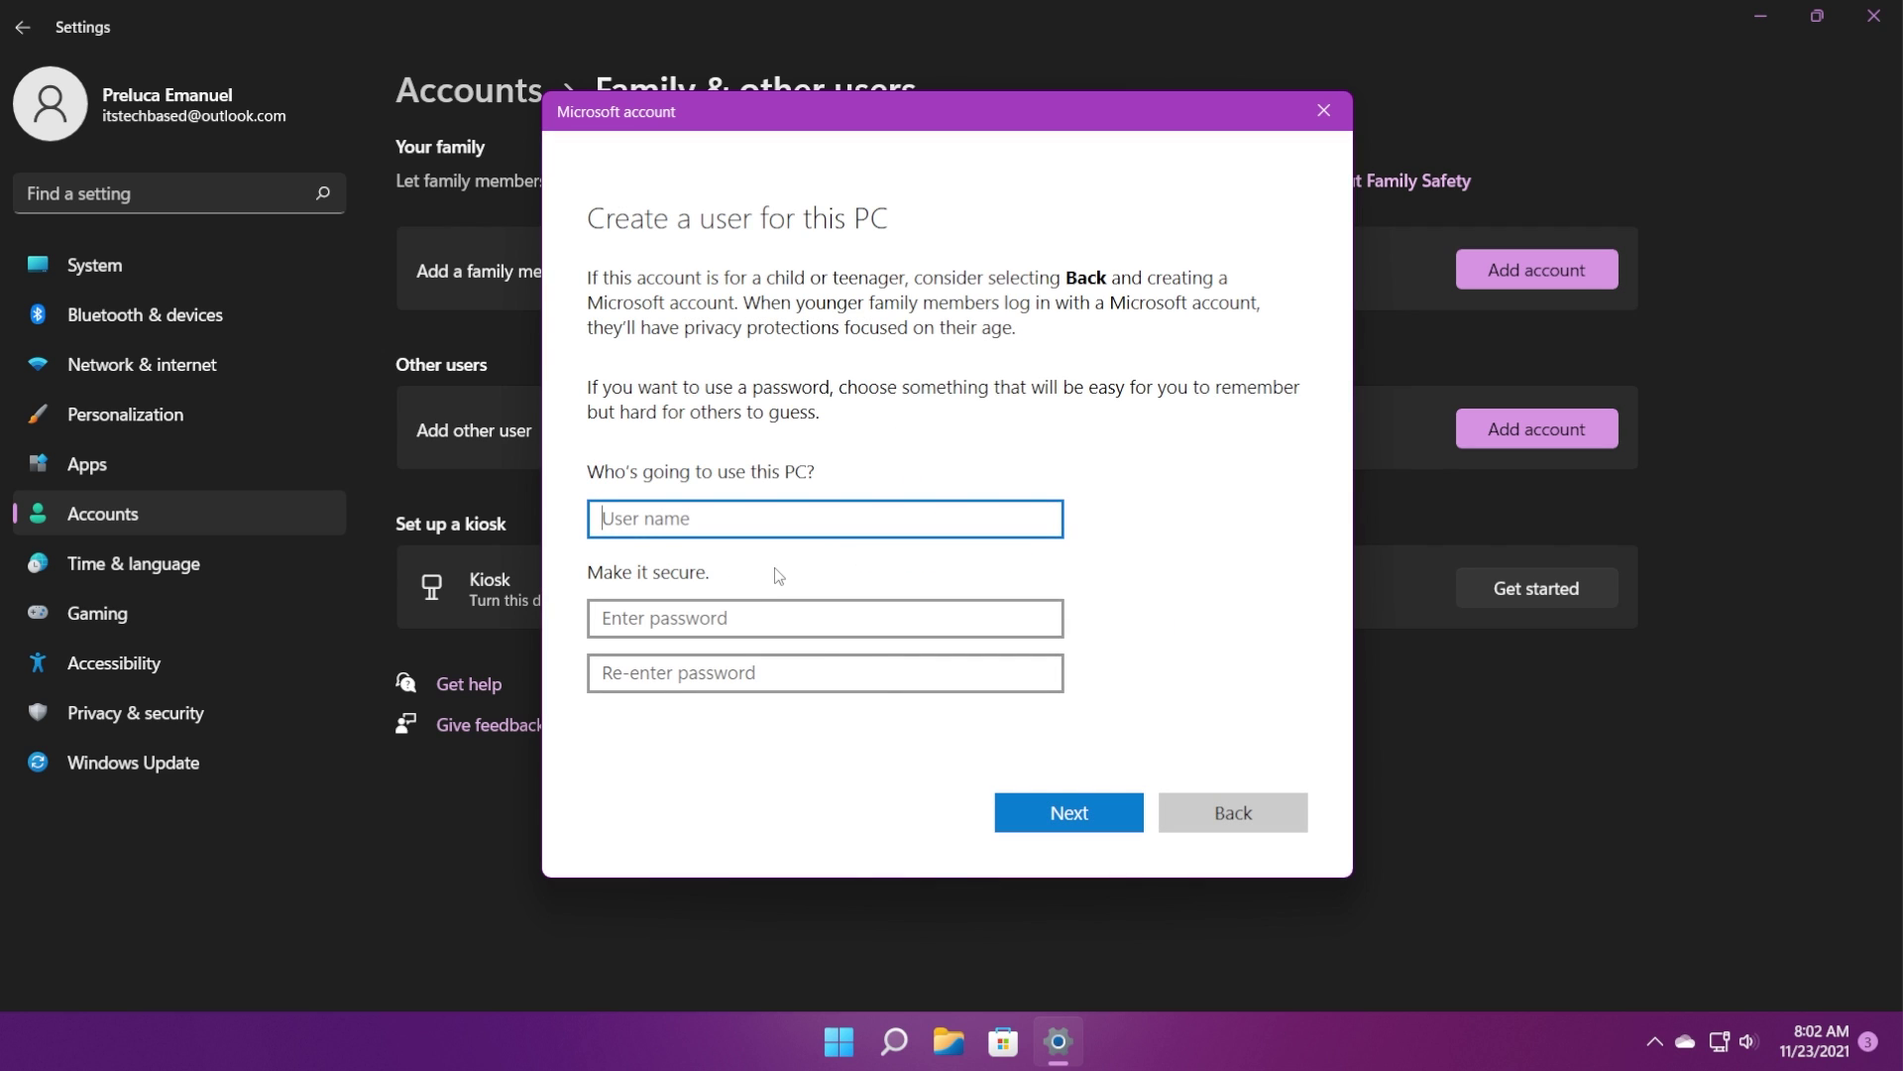
text(Emi2)
click(1041, 810)
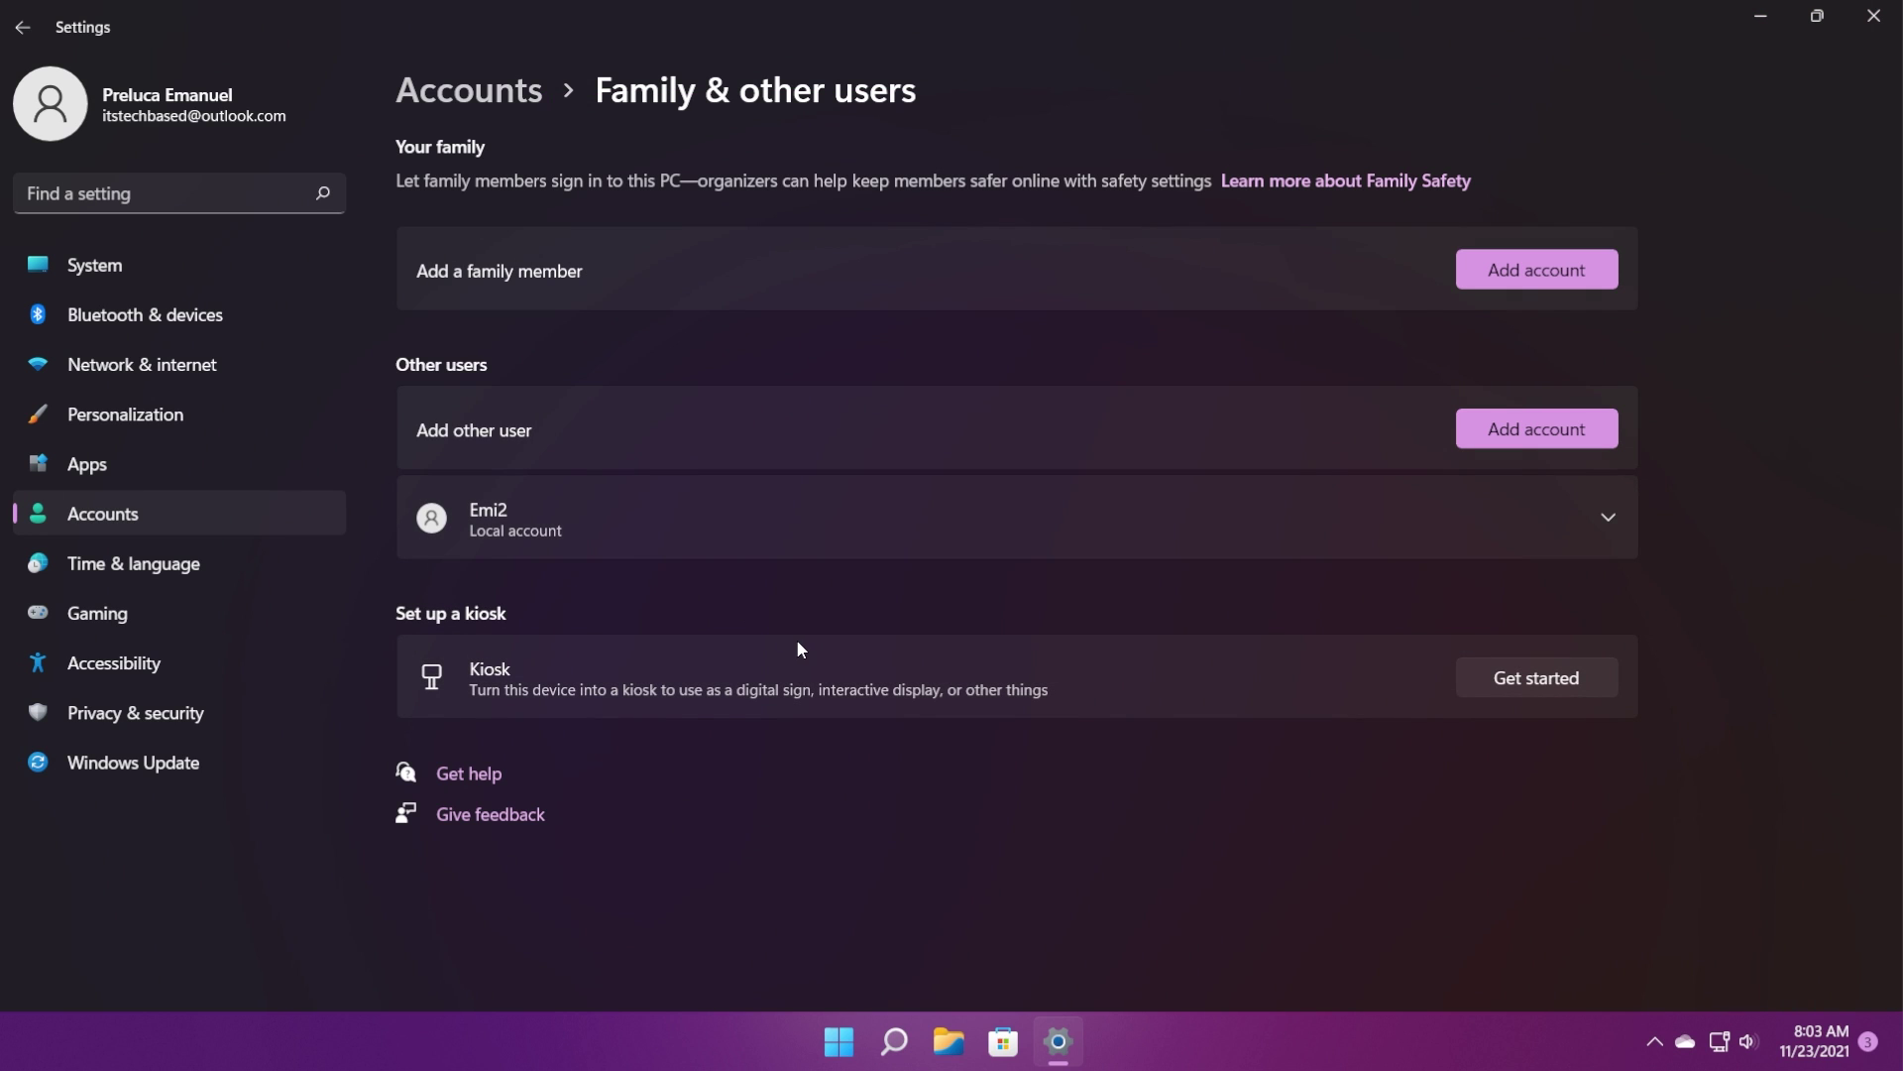
Step: Change the new user's account type to Administrator, then close Settings
click(1534, 525)
click(1501, 595)
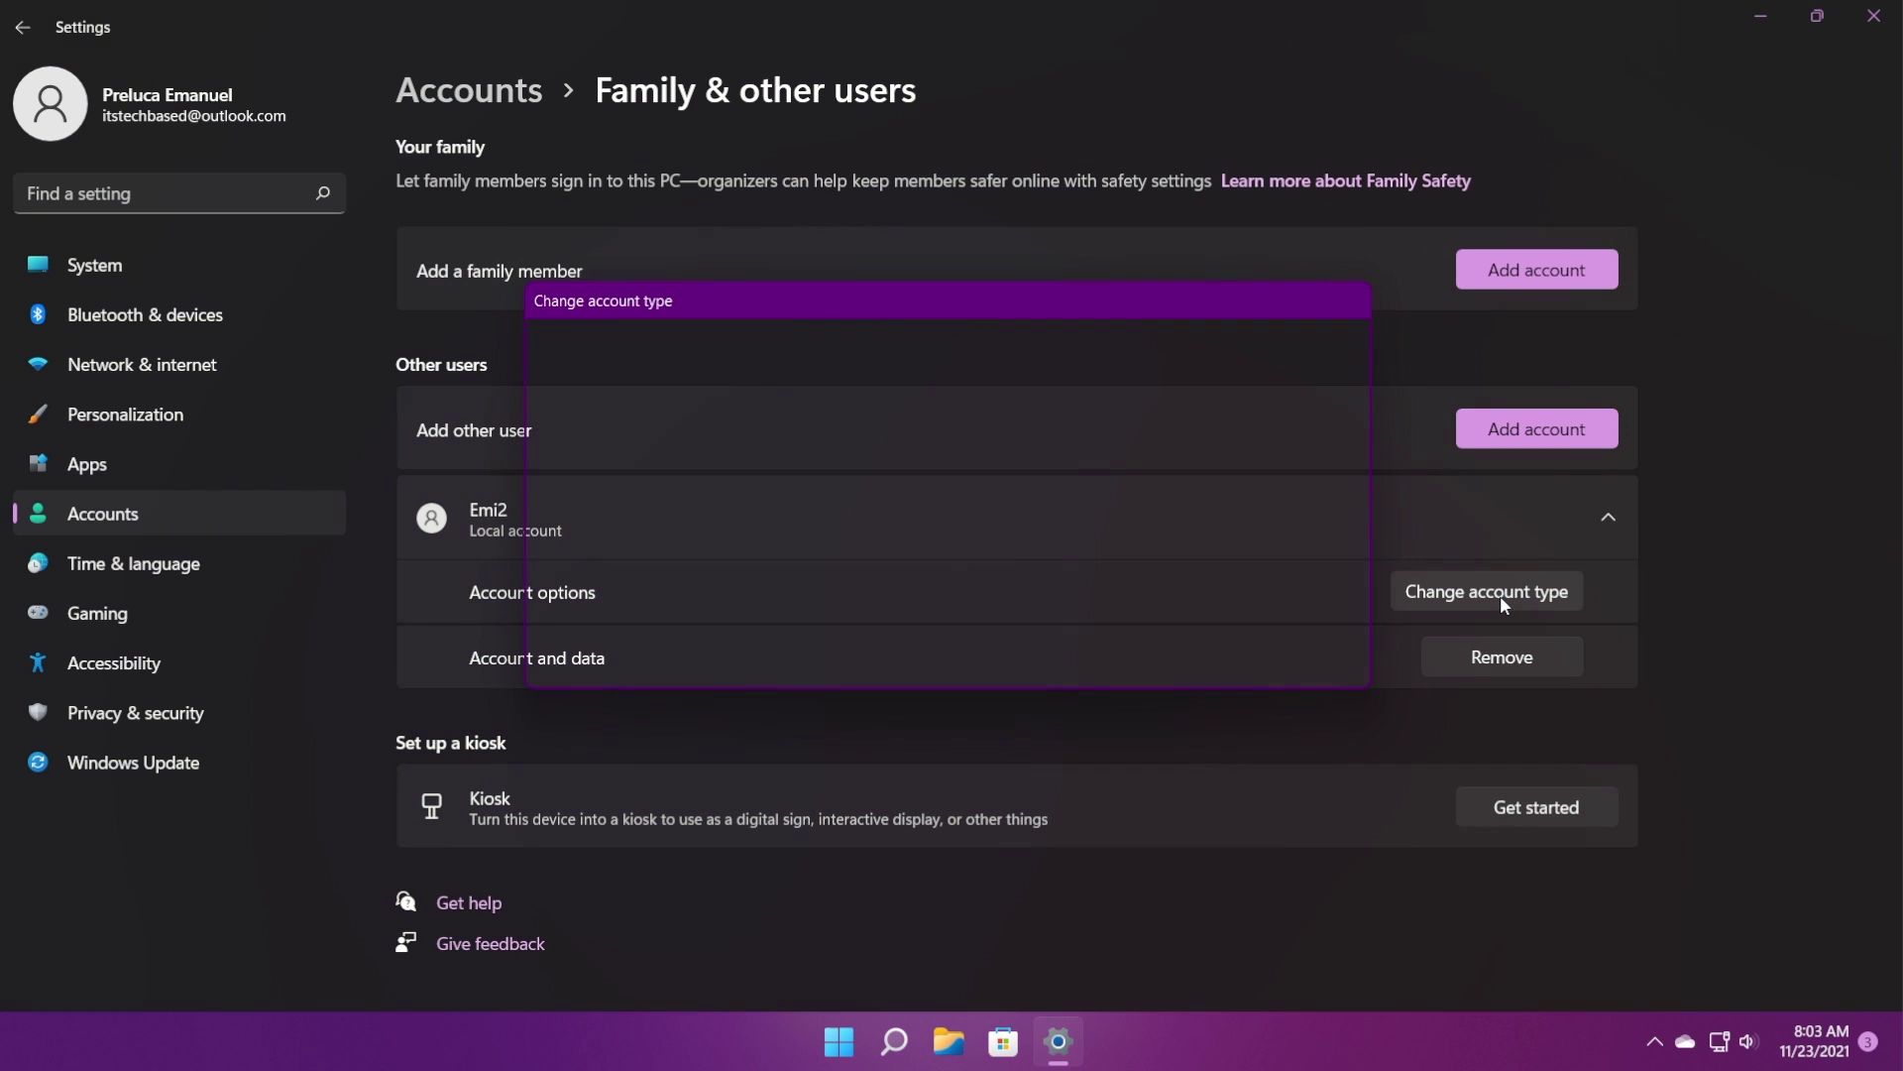
click(720, 534)
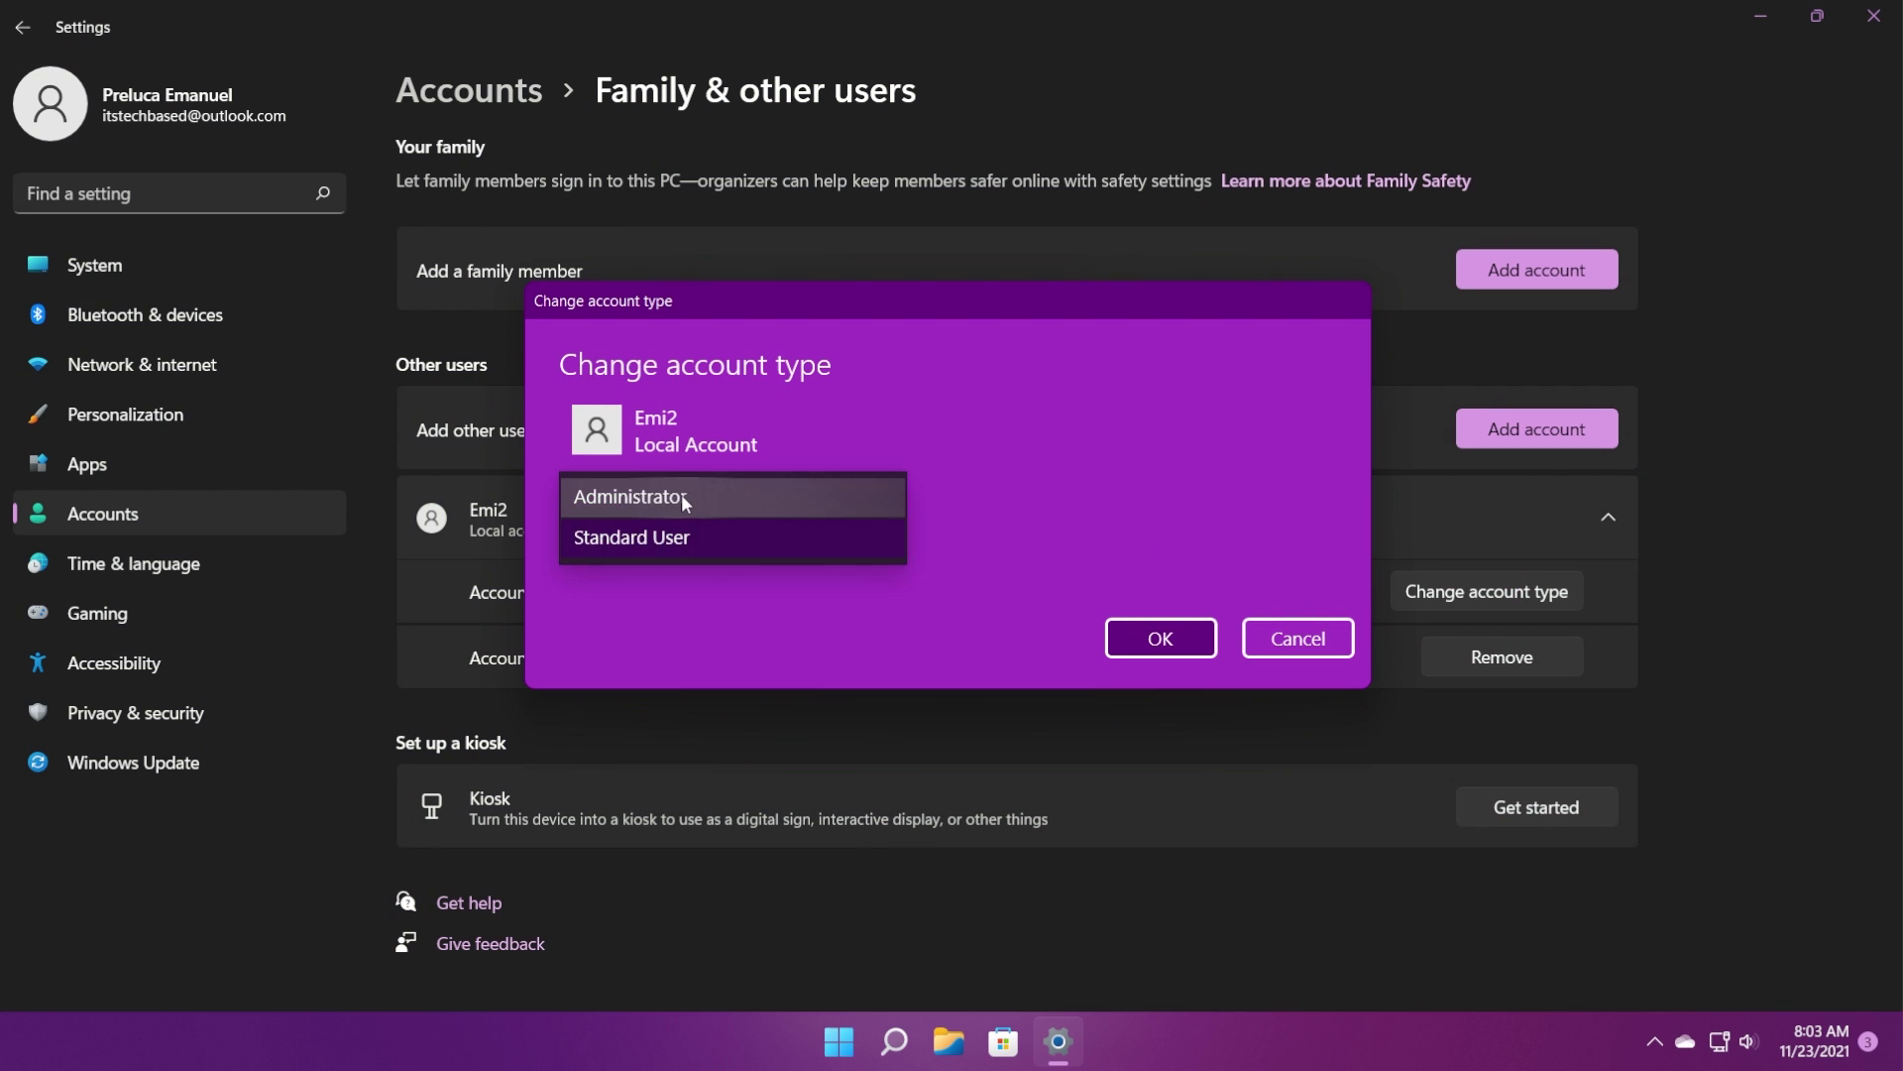
click(681, 494)
click(1130, 638)
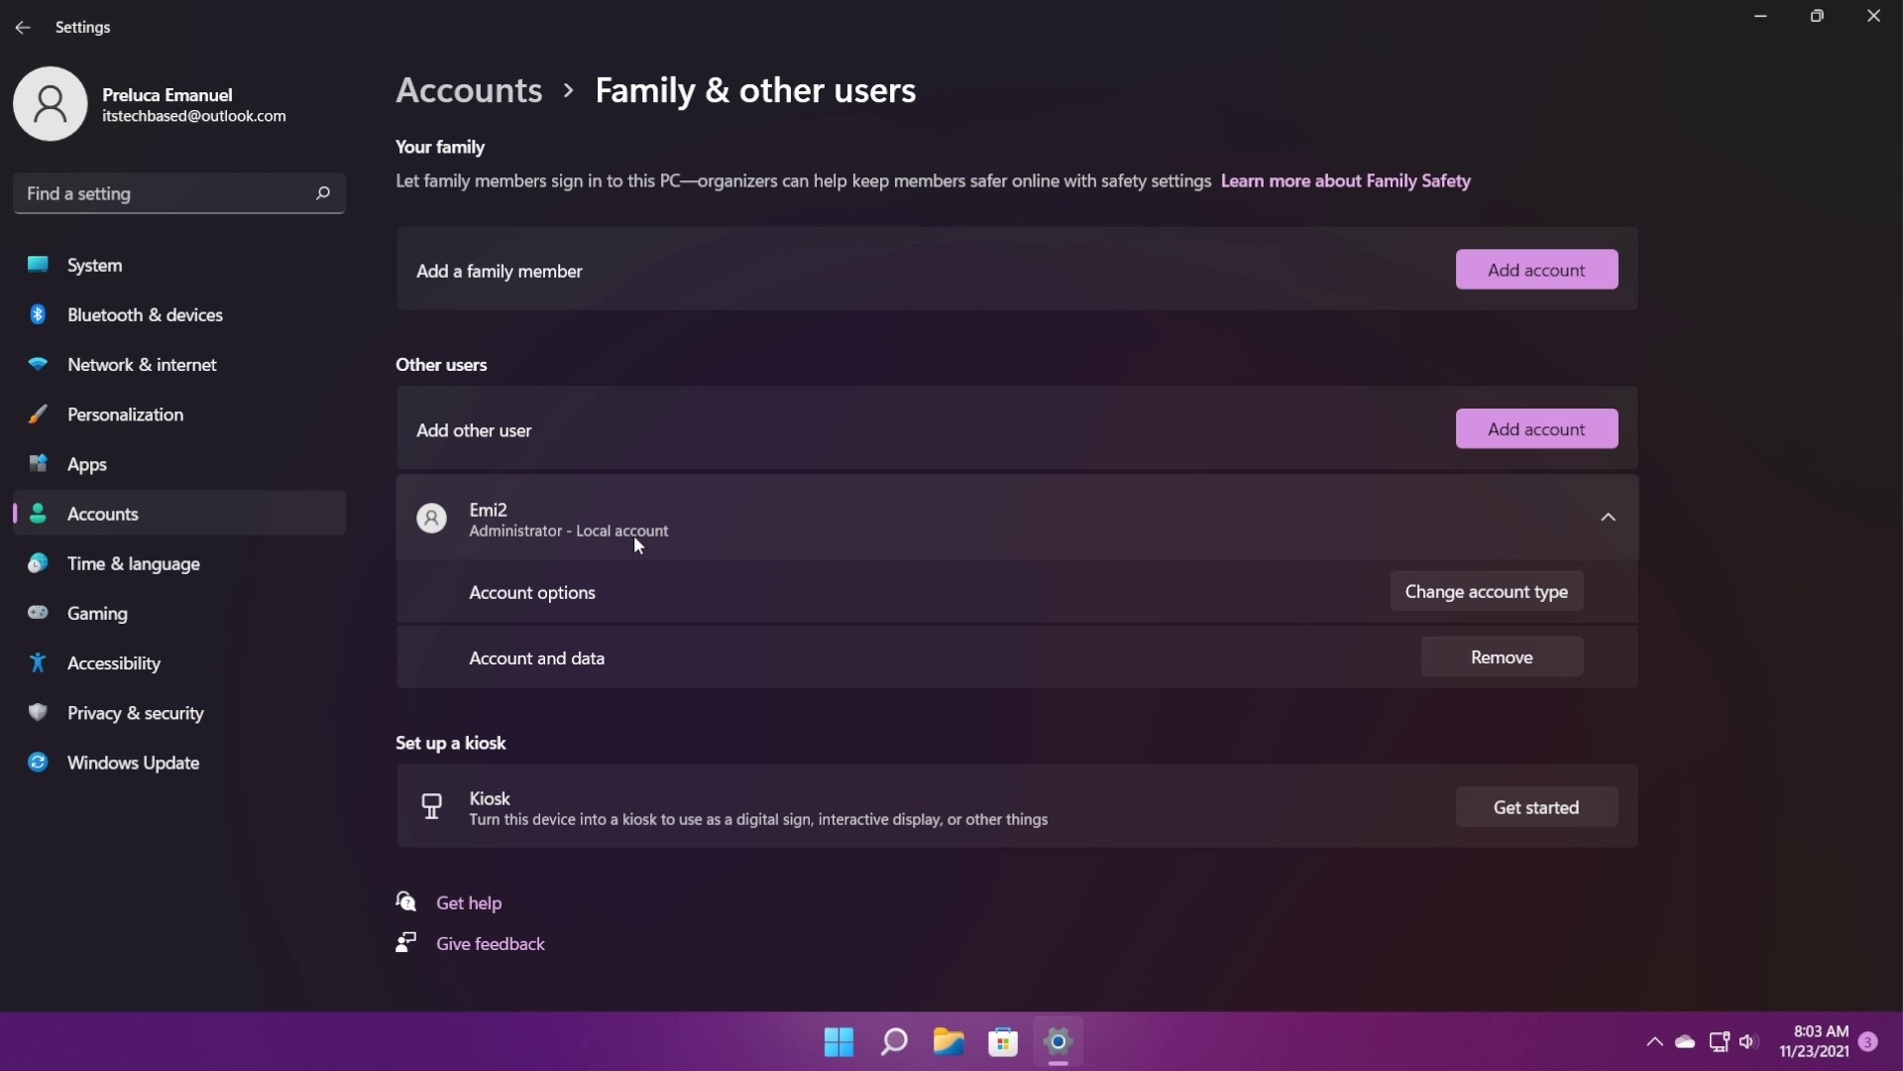
key(alt+F4)
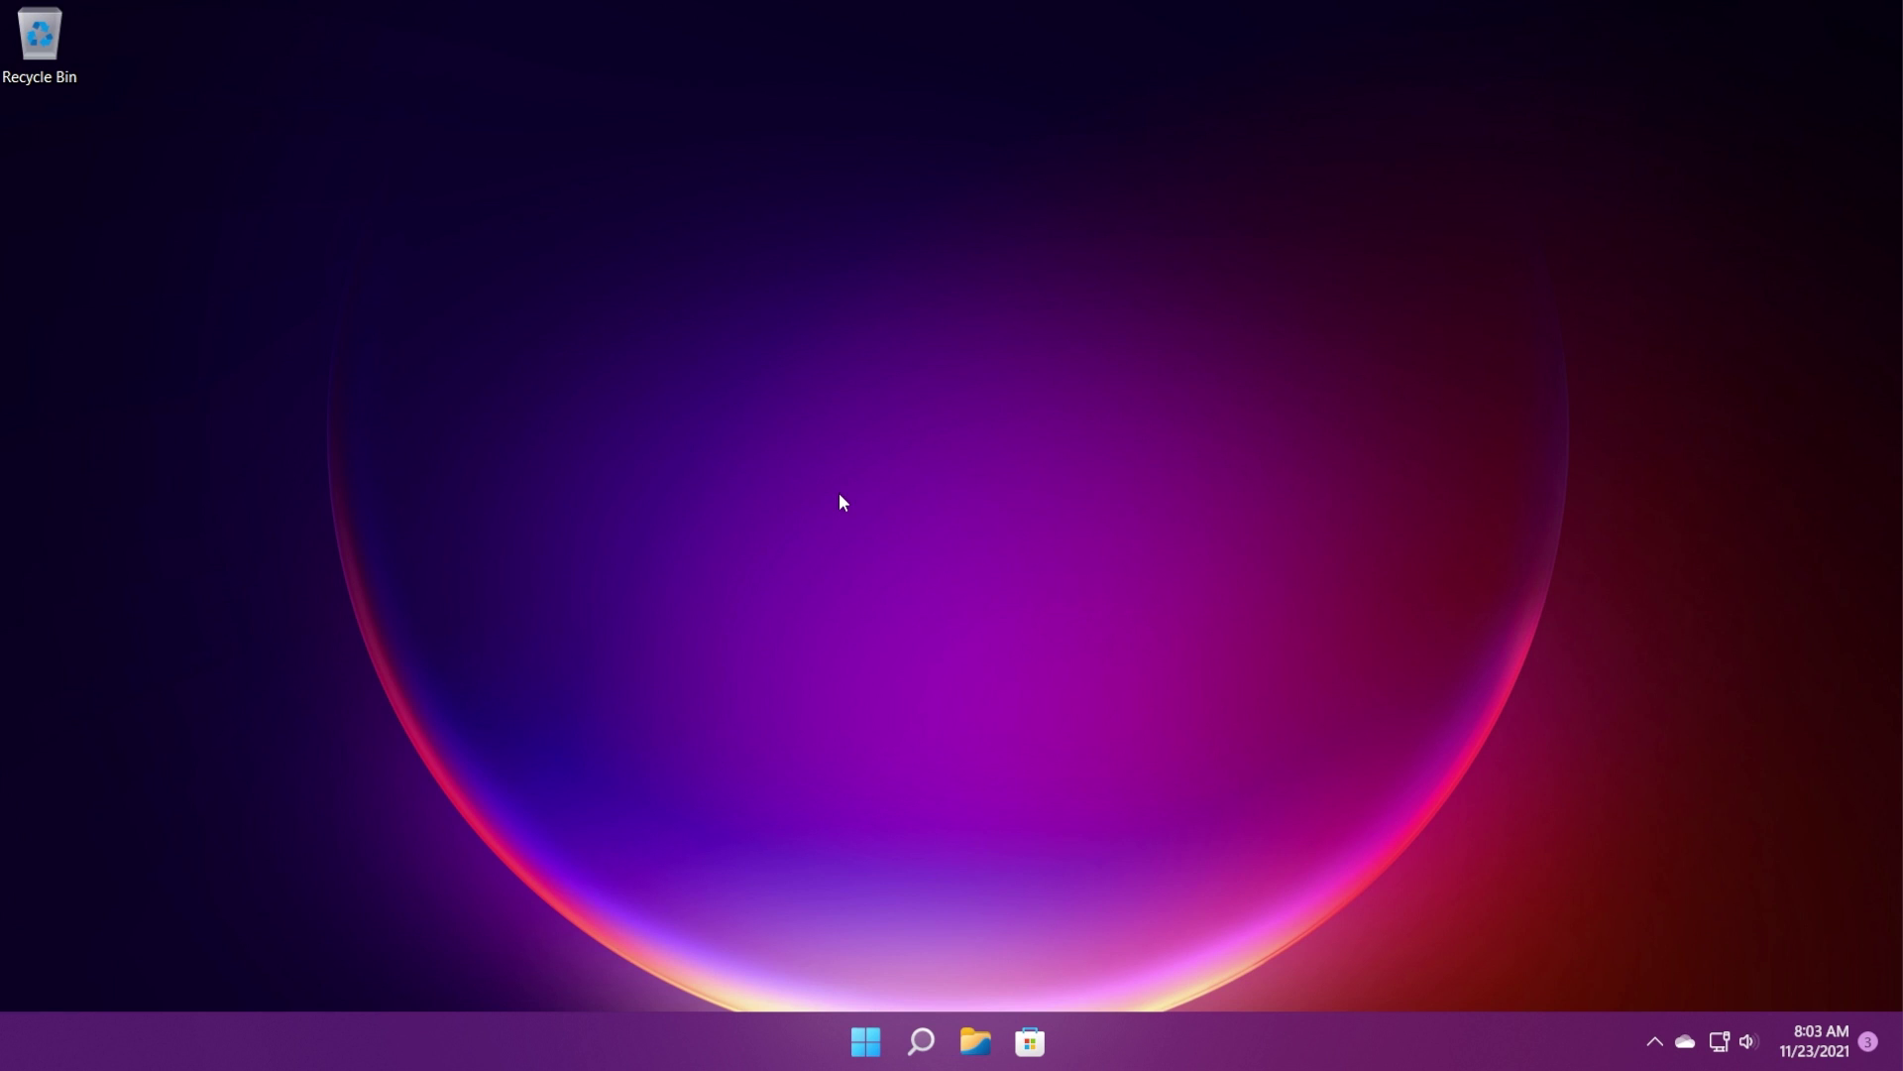